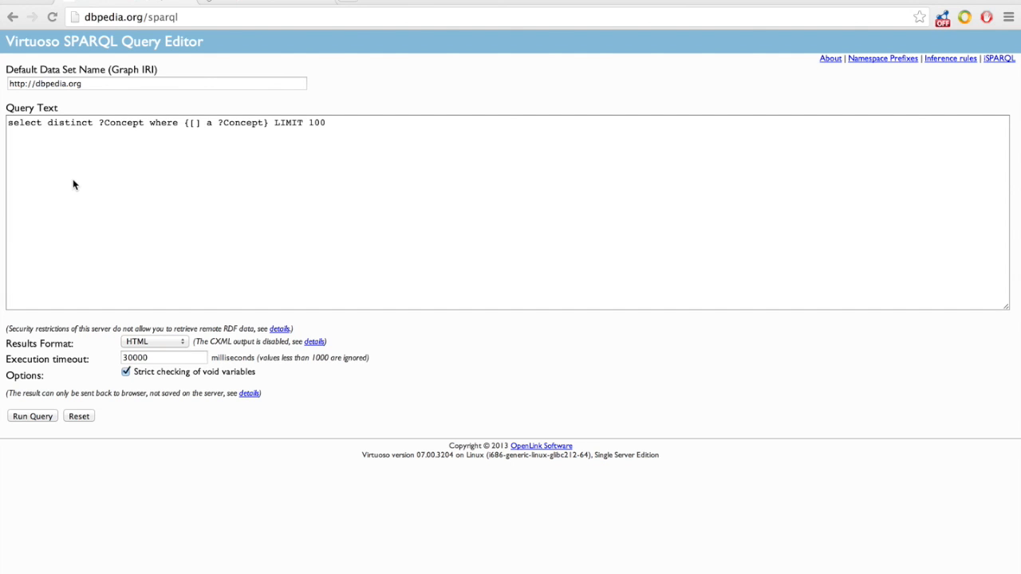
# Step: Run the default concept query and search its results for "country"
pyautogui.click(32, 415)
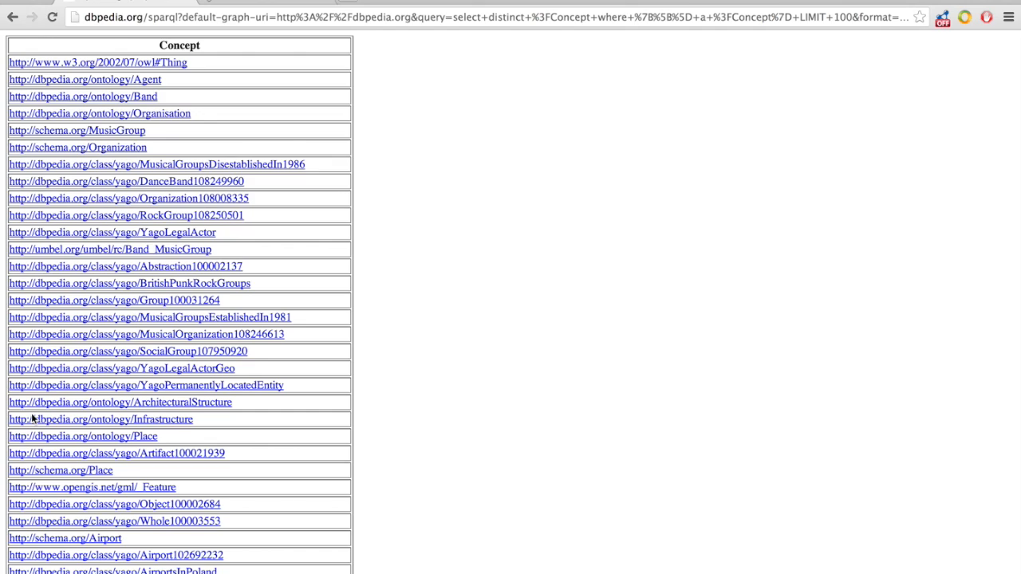
pyautogui.scroll(-5, 399, 363)
pyautogui.scroll(5, 401, 363)
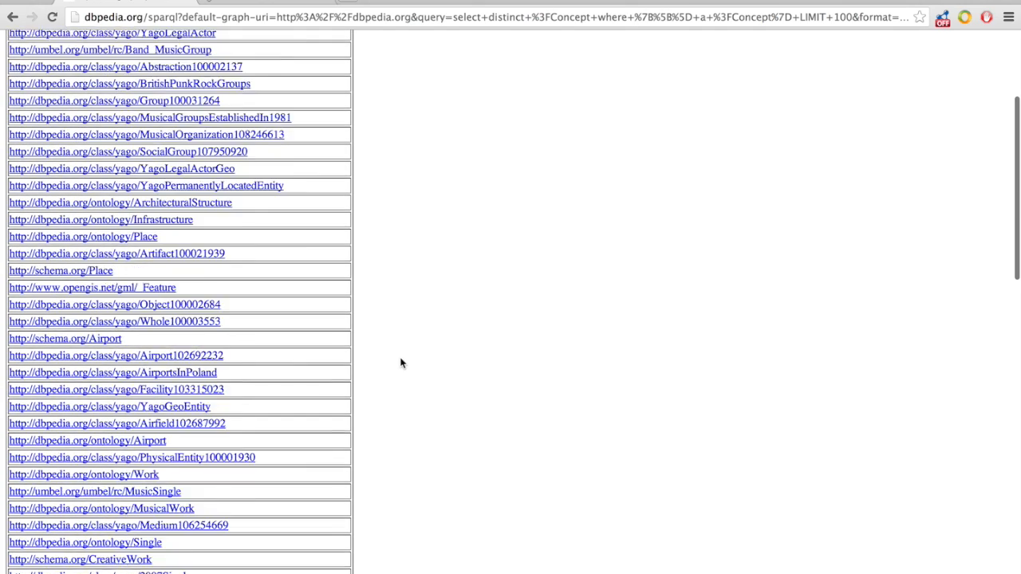
pyautogui.press('super+f')
pyautogui.write('coun')
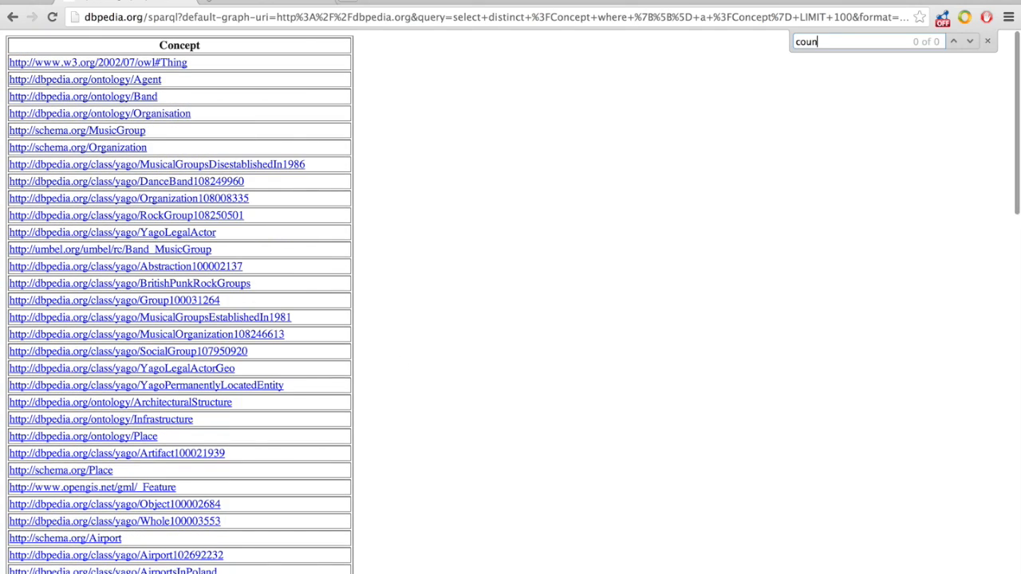
pyautogui.write('try')
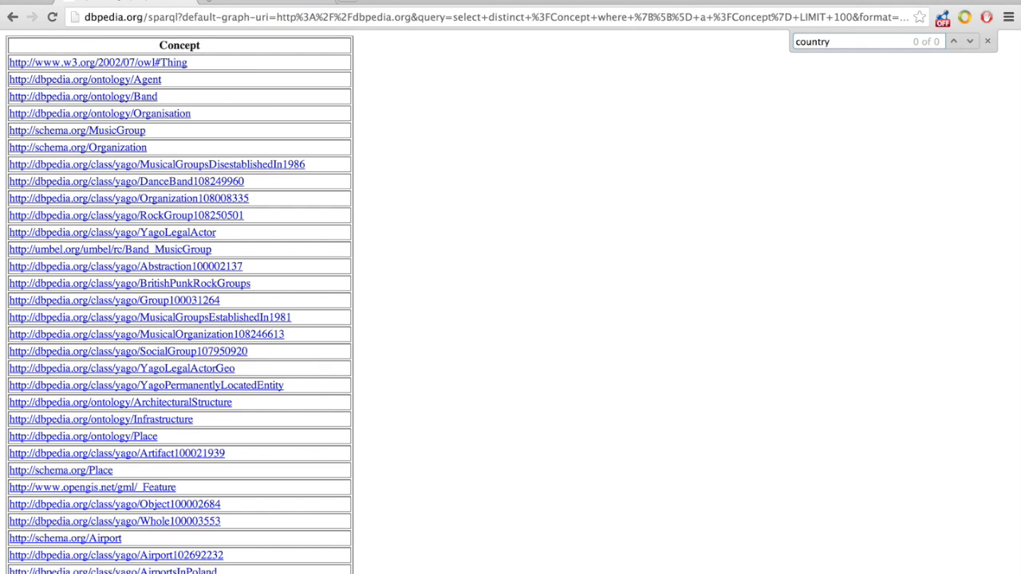
pyautogui.click(12, 19)
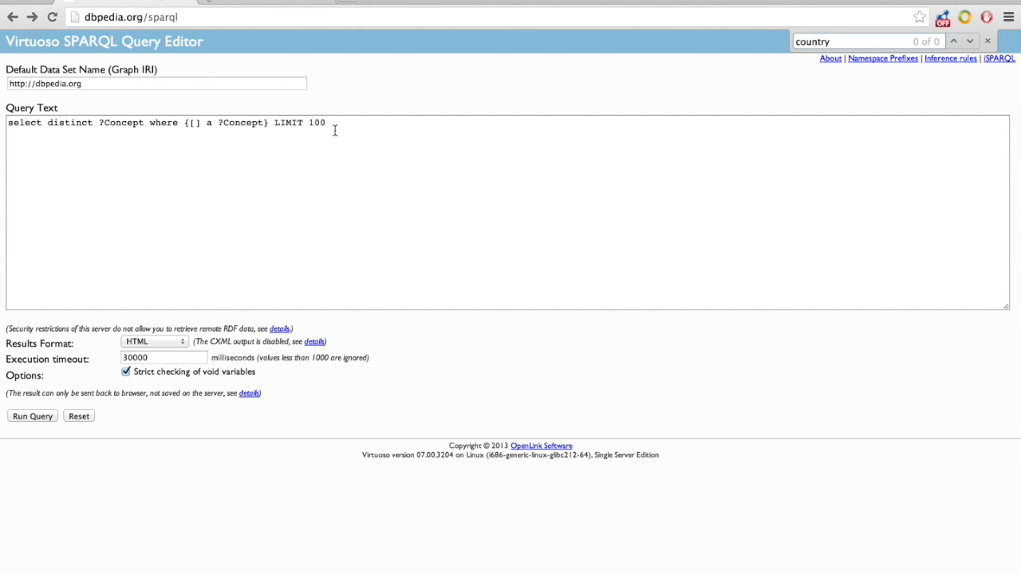
pyautogui.click(262, 123)
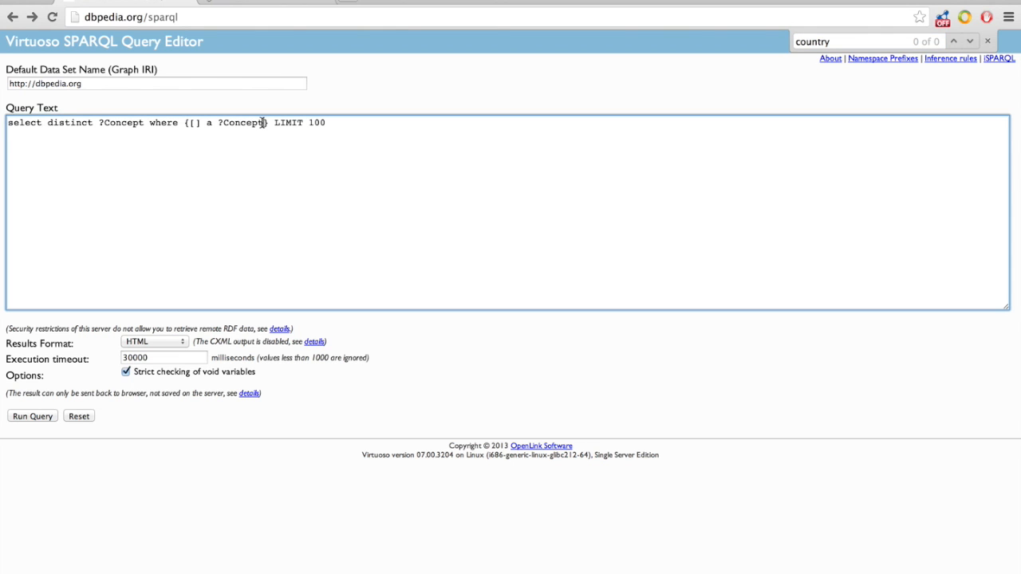
pyautogui.moveTo(262, 123); pyautogui.dragTo(218, 123)
pyautogui.write('<>')
pyautogui.press('Left')
pyautogui.write('http://dbpedia.org/ontology/Country')
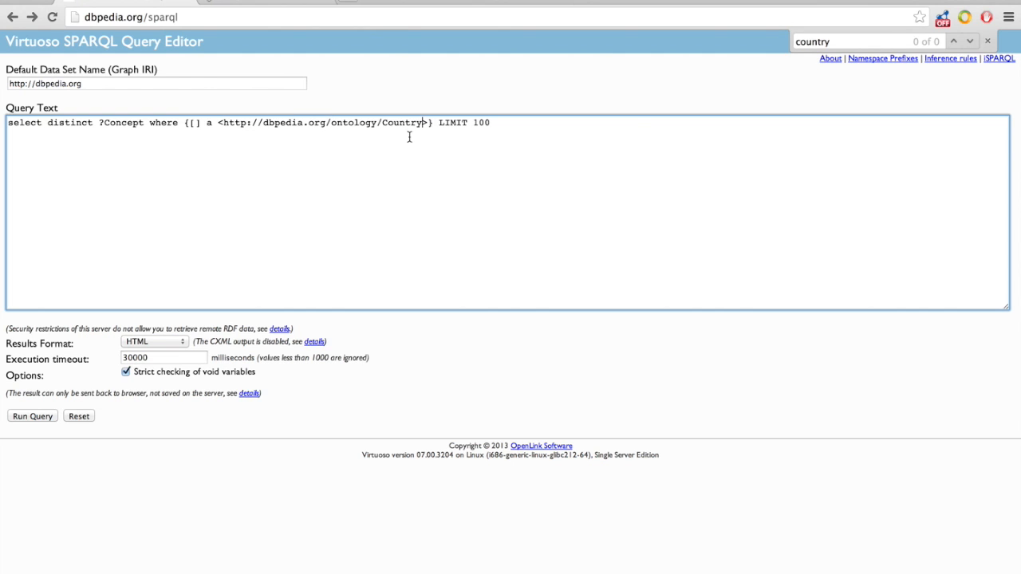
# Step: Change the query's subject and selected variable to ?s, then run it to list the countries
pyautogui.click(200, 122)
pyautogui.press('BackSpace')
pyautogui.press('BackSpace')
pyautogui.write('?s')
pyautogui.press('End')
pyautogui.moveTo(144, 124); pyautogui.dragTo(104, 124)
pyautogui.write('s')
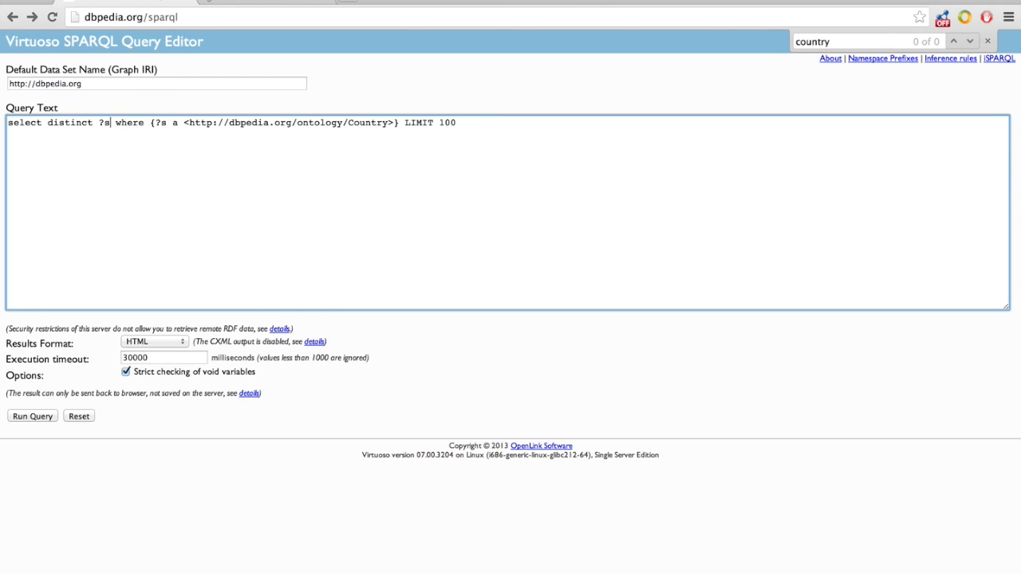
pyautogui.click(30, 417)
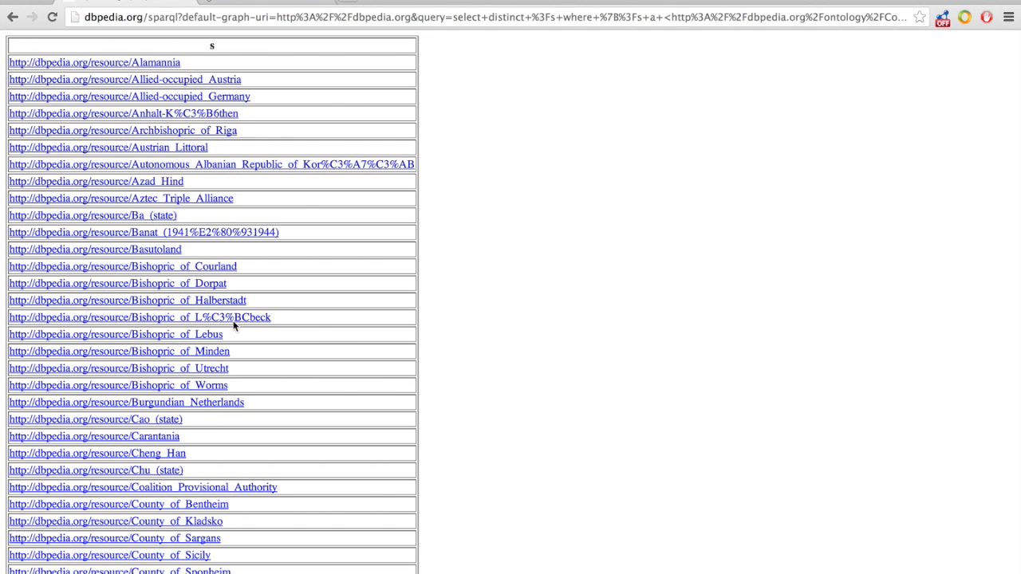
pyautogui.click(15, 20)
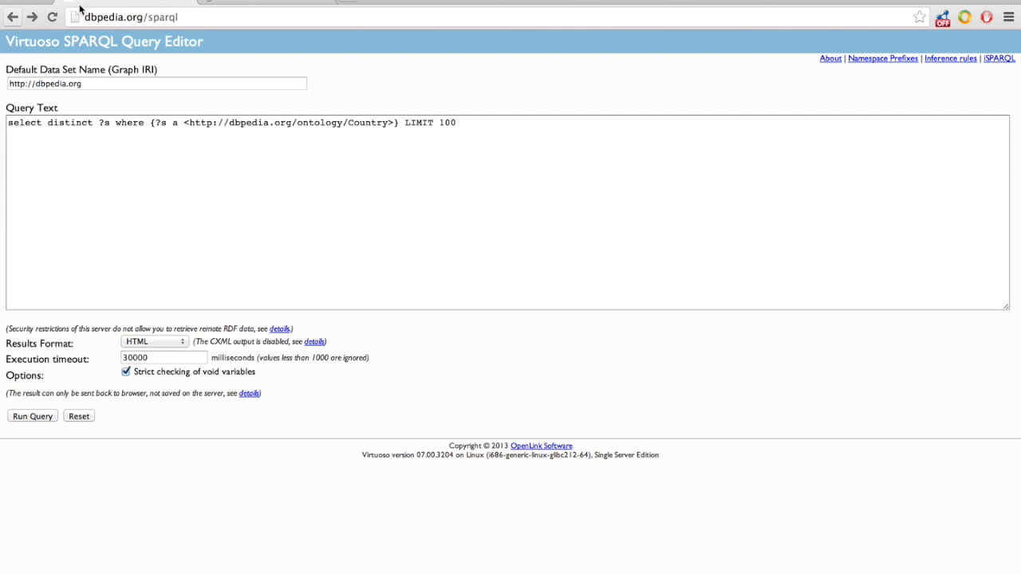
# Step: Extend the where clause with a semicolon and a second line containing the pattern ?p ?o
pyautogui.click(394, 126)
pyautogui.write(';')
pyautogui.press('Return')
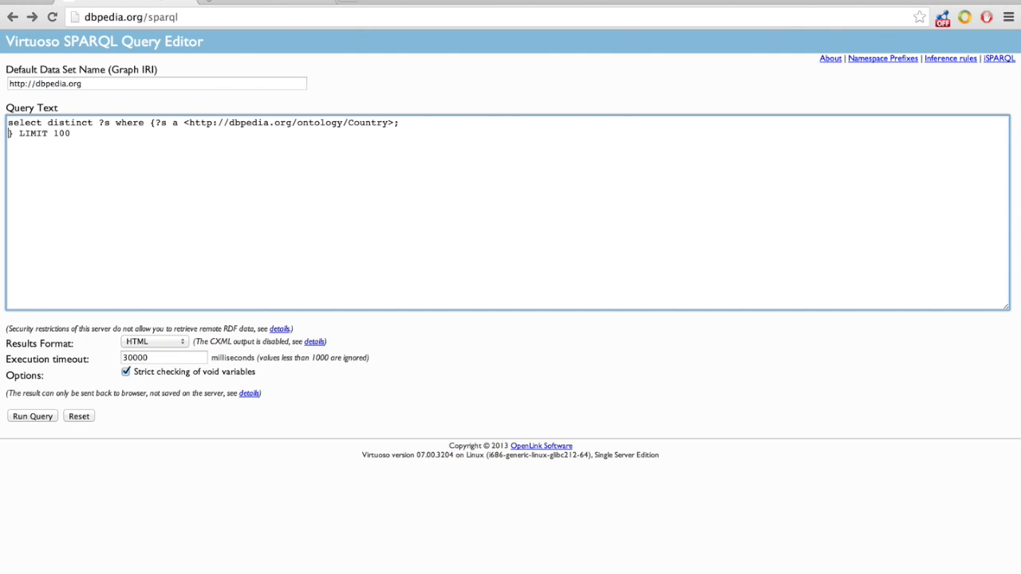
pyautogui.write('?p ?0')
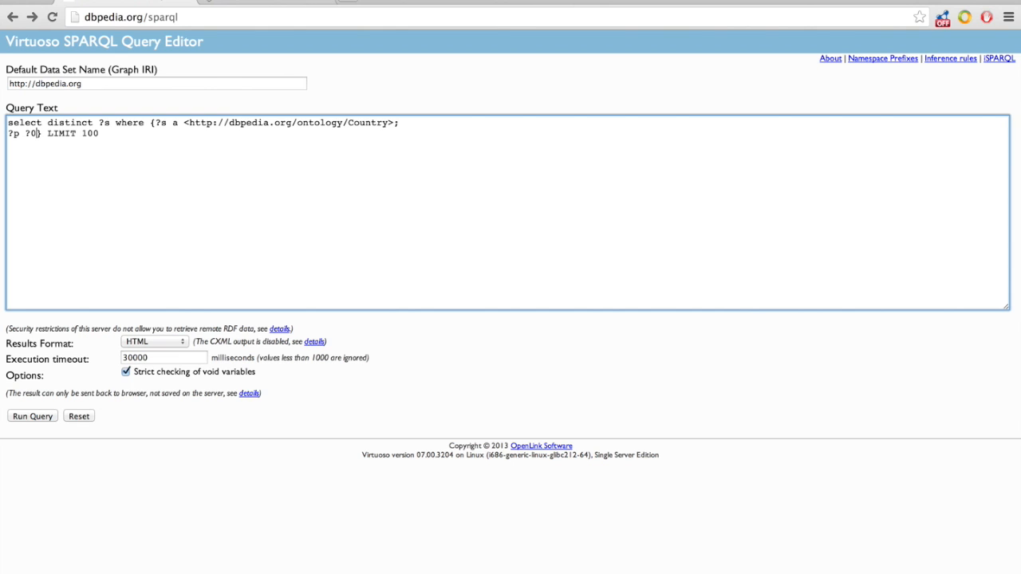
pyautogui.press('BackSpace')
pyautogui.write('o')
# Step: Change the selected variable to ?p and run the query to list the properties of countries
pyautogui.click(110, 123)
pyautogui.press('BackSpace')
pyautogui.write('p')
pyautogui.click(36, 418)
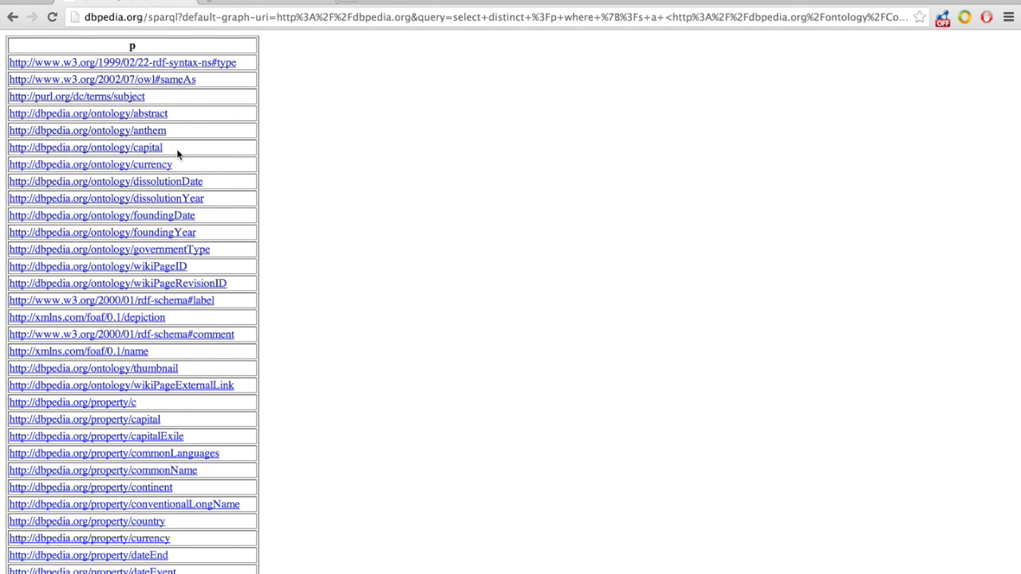
pyautogui.moveTo(177, 154); pyautogui.dragTo(10, 155)
pyautogui.click(12, 17)
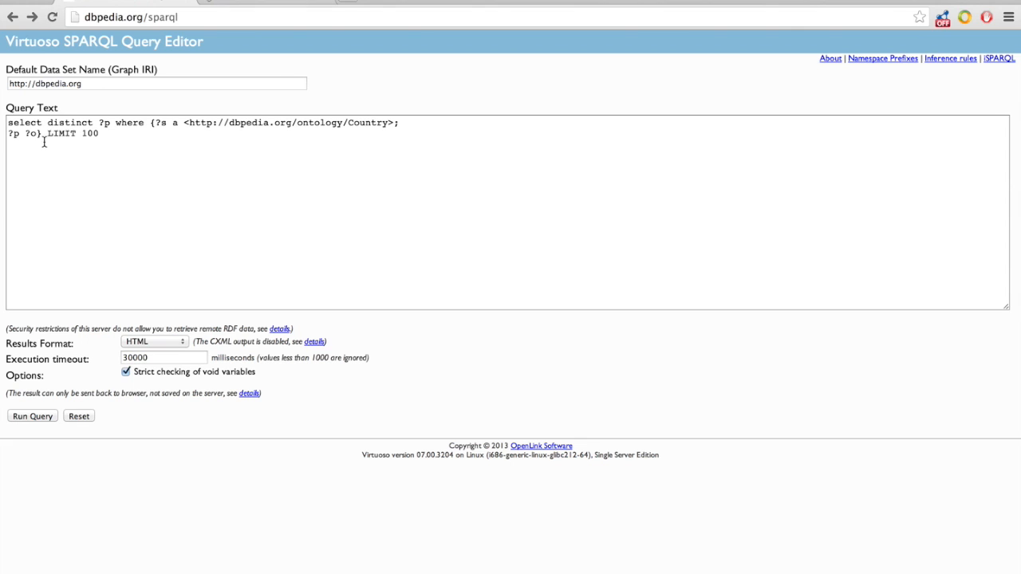
pyautogui.click(16, 138)
pyautogui.moveTo(8, 134); pyautogui.dragTo(19, 134)
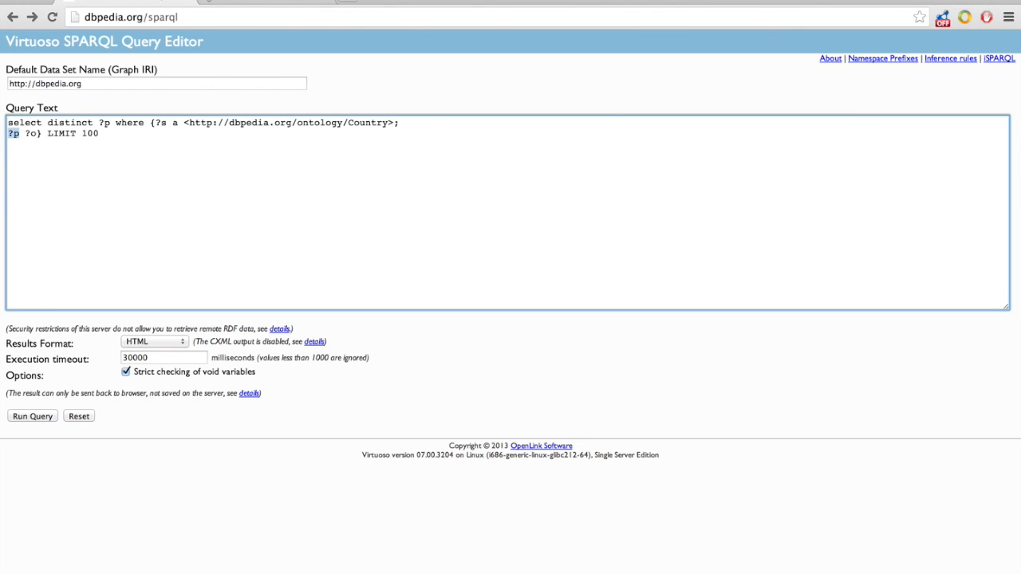
pyautogui.press('BackSpace')
pyautogui.write('<http://dbpedia.org/ontology/capital>')
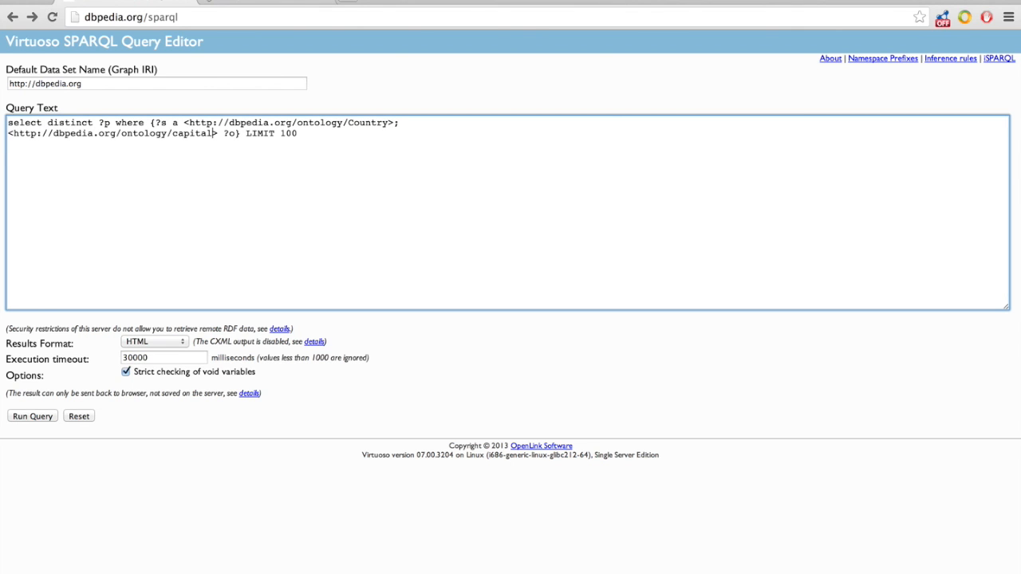
# Step: Rename the capital pattern's object variable to ?cap and select ?cap in the query
pyautogui.press('BackSpace')
pyautogui.write('cap')
pyautogui.click(104, 125)
pyautogui.write('ca')
pyautogui.press('Left')
pyautogui.press('Left')
pyautogui.press('Left')
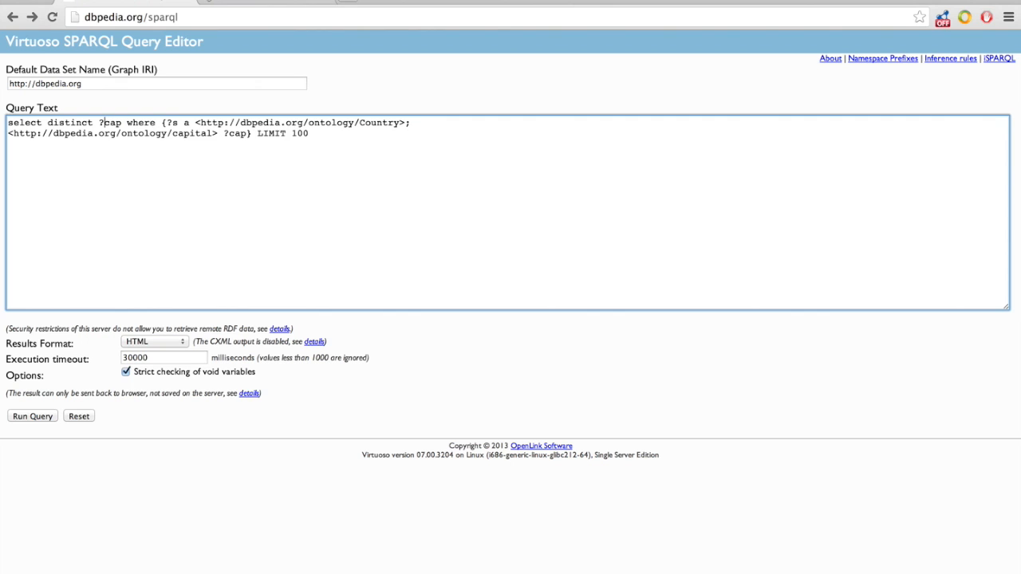
# Step: Add ?s before ?cap in the selected variables and run the query to list countries with their capitals
pyautogui.write('(')
pyautogui.press('BackSpace')
pyautogui.press('BackSpace')
pyautogui.write('?s')
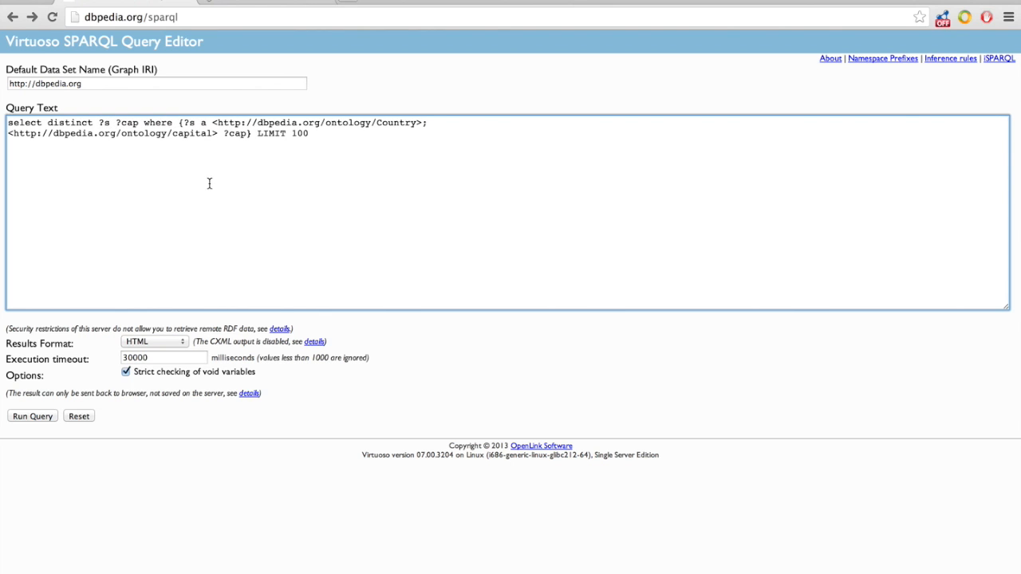
pyautogui.click(37, 417)
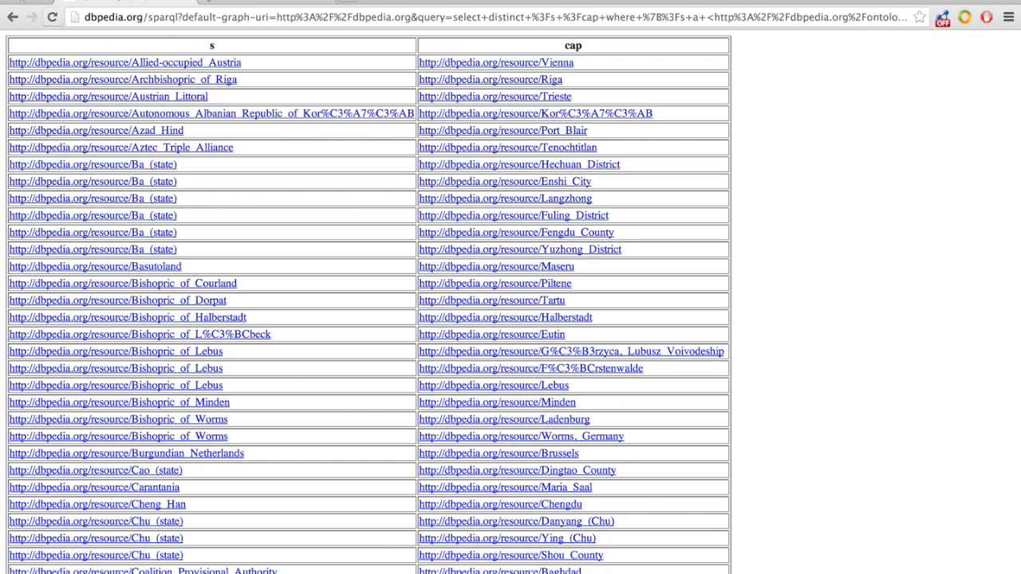
pyautogui.click(13, 17)
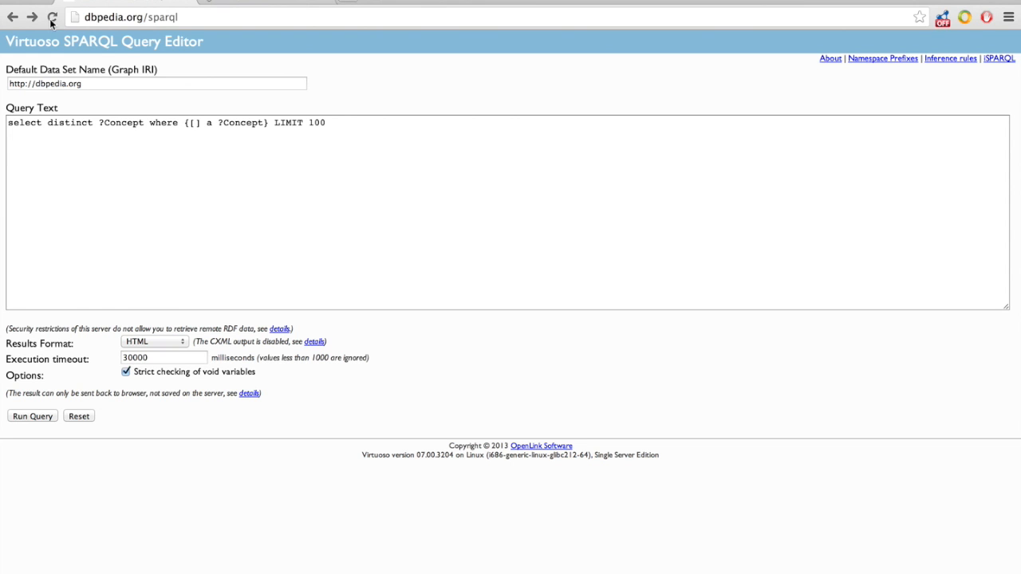
# Step: Switch to Collustra and place its window side by side with the SPARQL query editor
pyautogui.hotkey('ctrl', 'alt', 'Right')
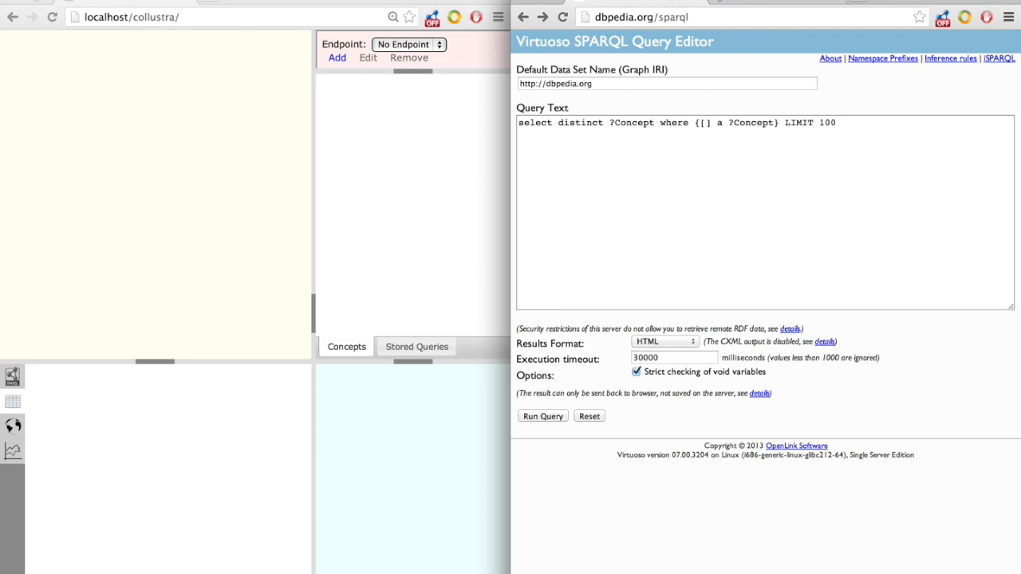
pyautogui.click(163, 108)
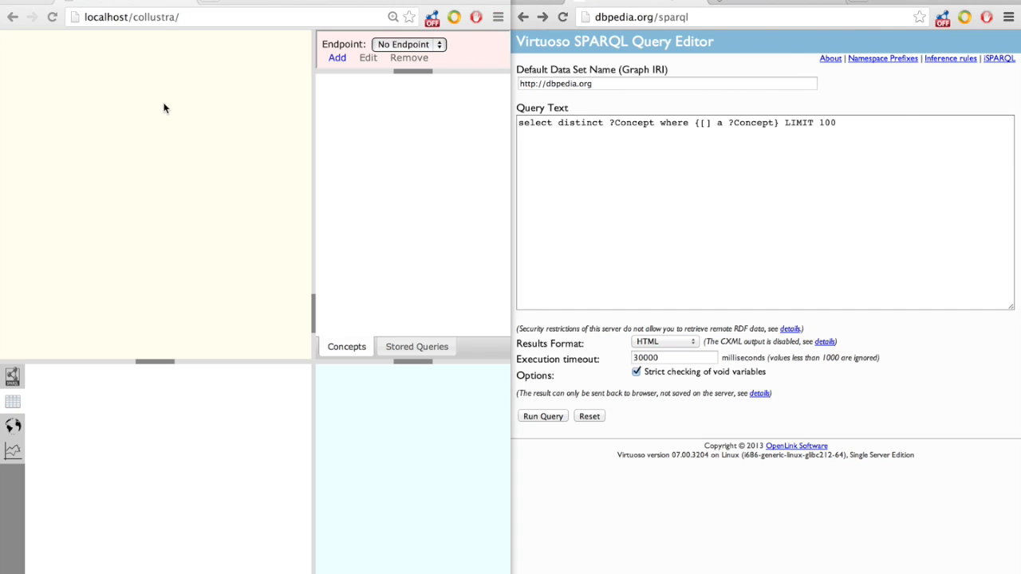
pyautogui.hotkey('ctrl', 'alt', 'f')
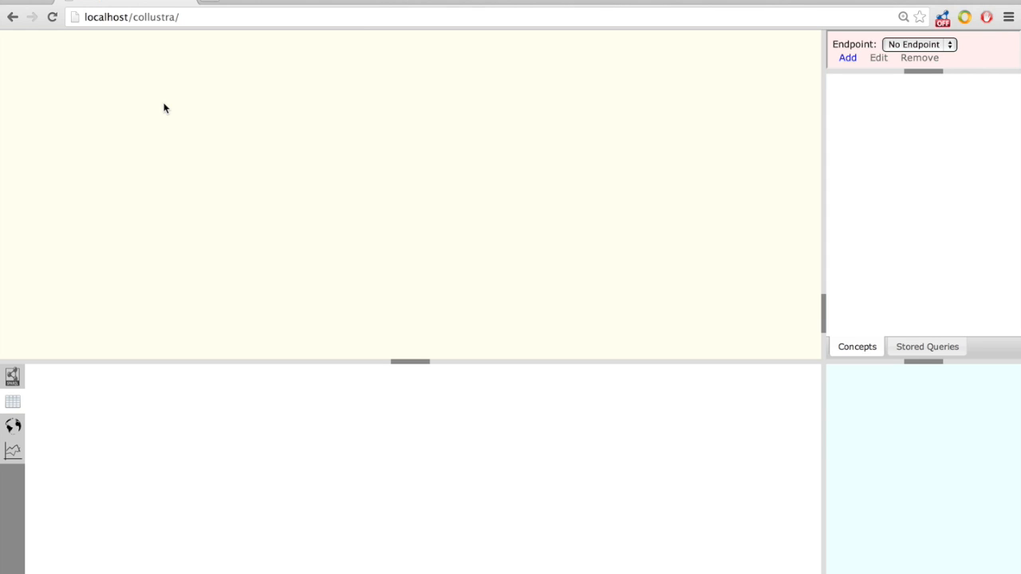
pyautogui.hotkey('ctrl', 'alt', 'Left')
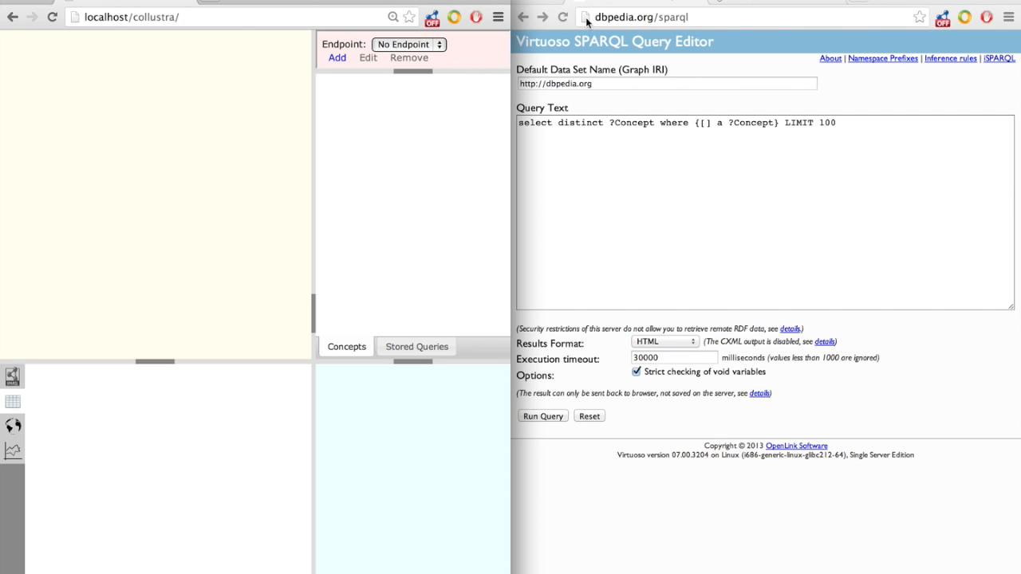
pyautogui.moveTo(587, 22); pyautogui.dragTo(471, 59)
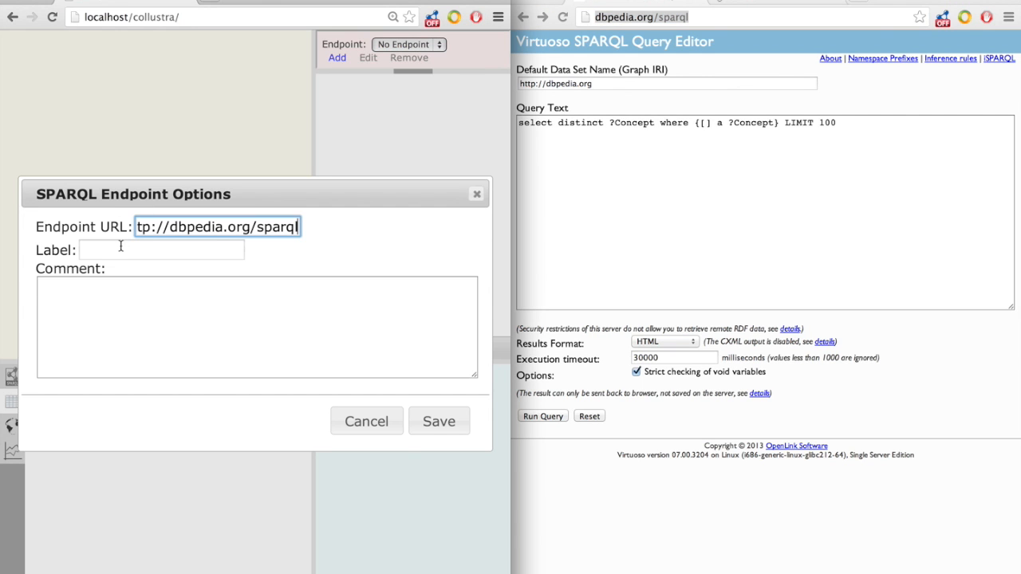
pyautogui.click(123, 252)
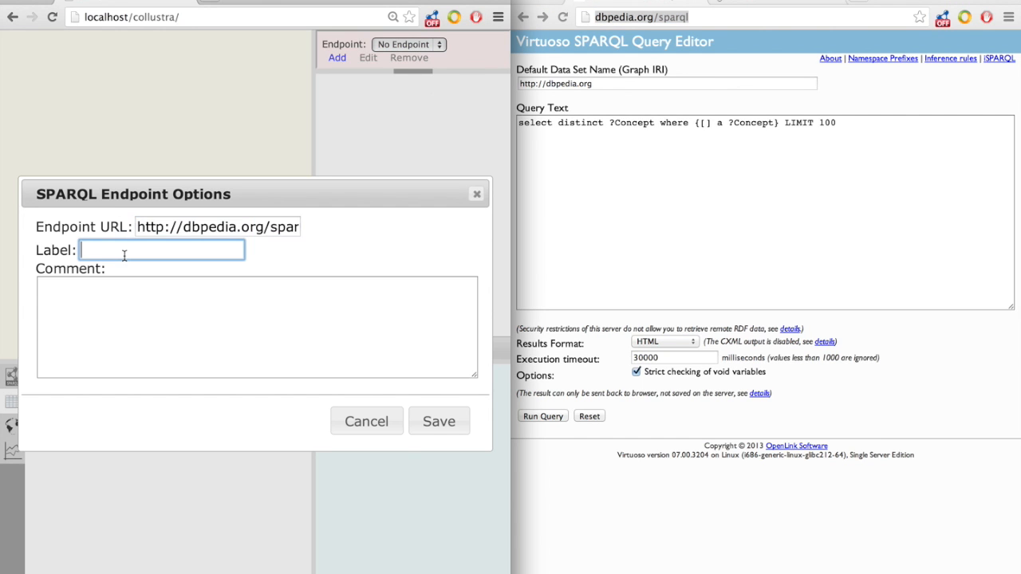
pyautogui.write('DBPedia')
pyautogui.click(454, 426)
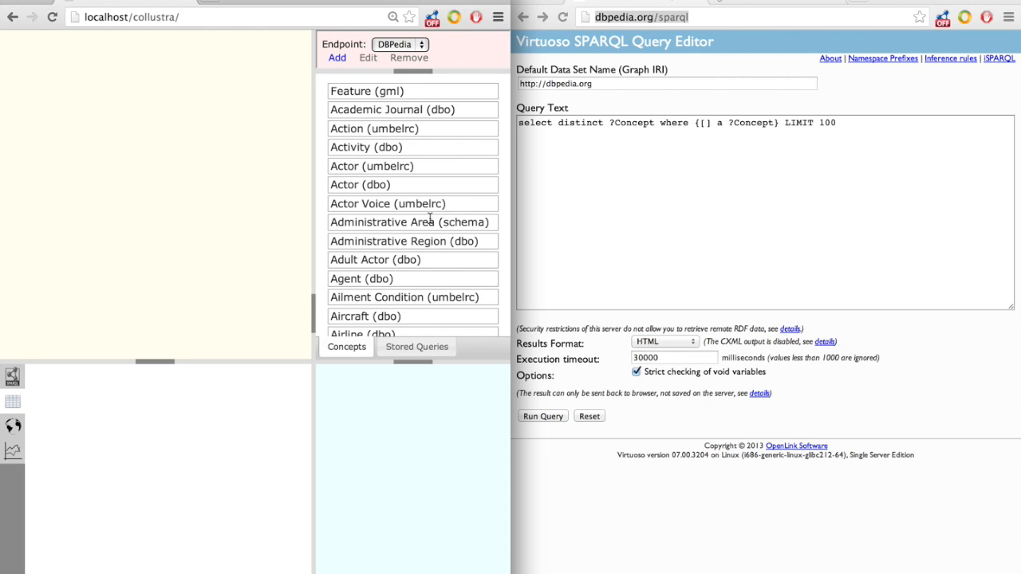
# Step: Show Collustra at full width and place the Country (dbo) concept on the query canvas
pyautogui.press('super+alt+f')
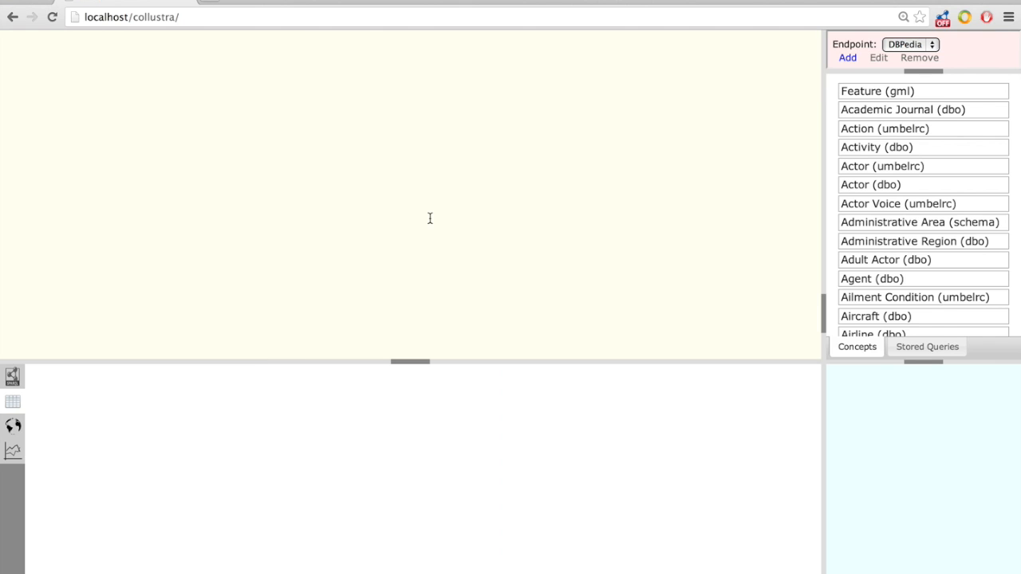
pyautogui.scroll(-4, 911, 229)
pyautogui.scroll(-20, 911, 229)
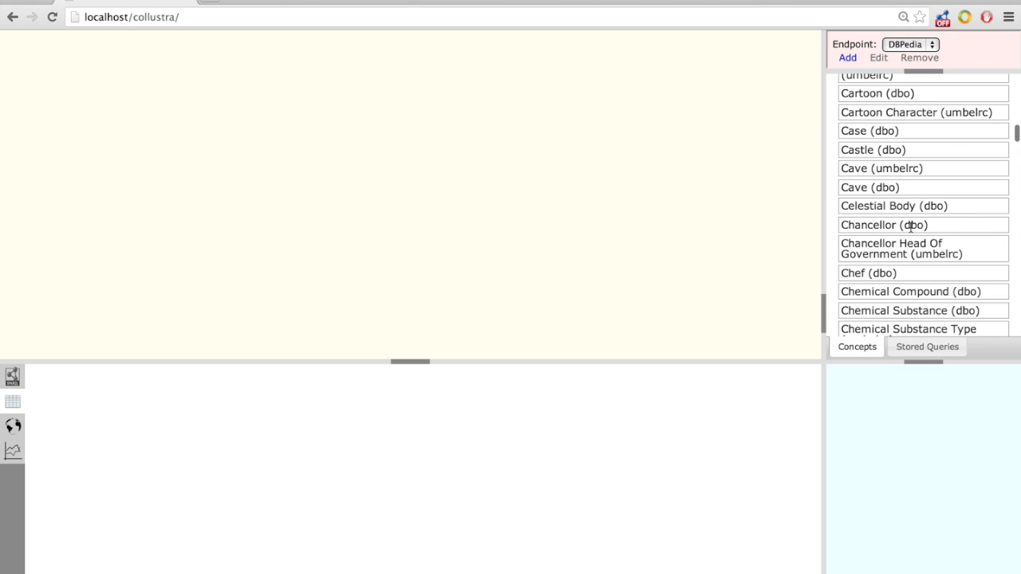
pyautogui.scroll(-15, 911, 226)
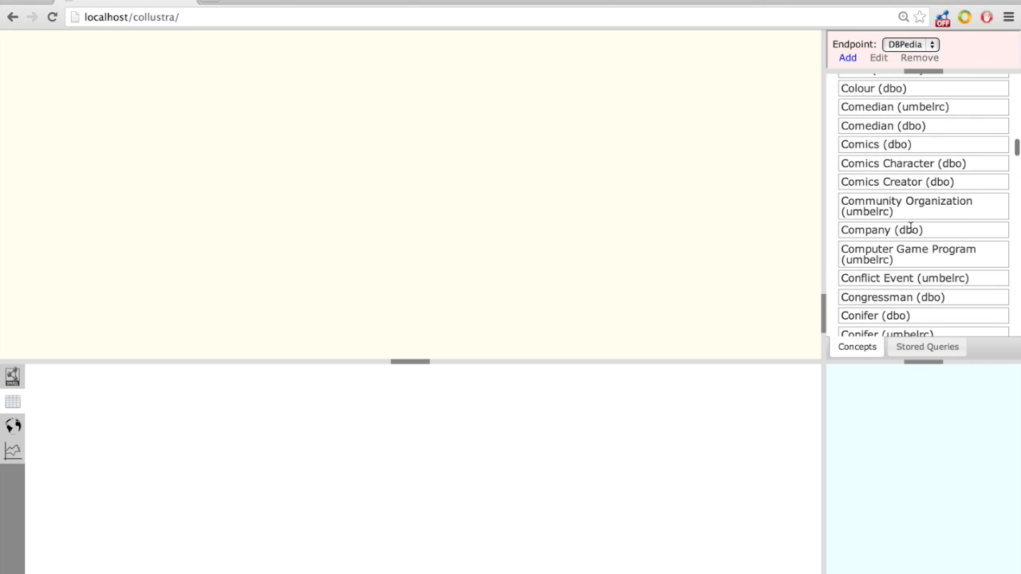
pyautogui.scroll(-5, 911, 228)
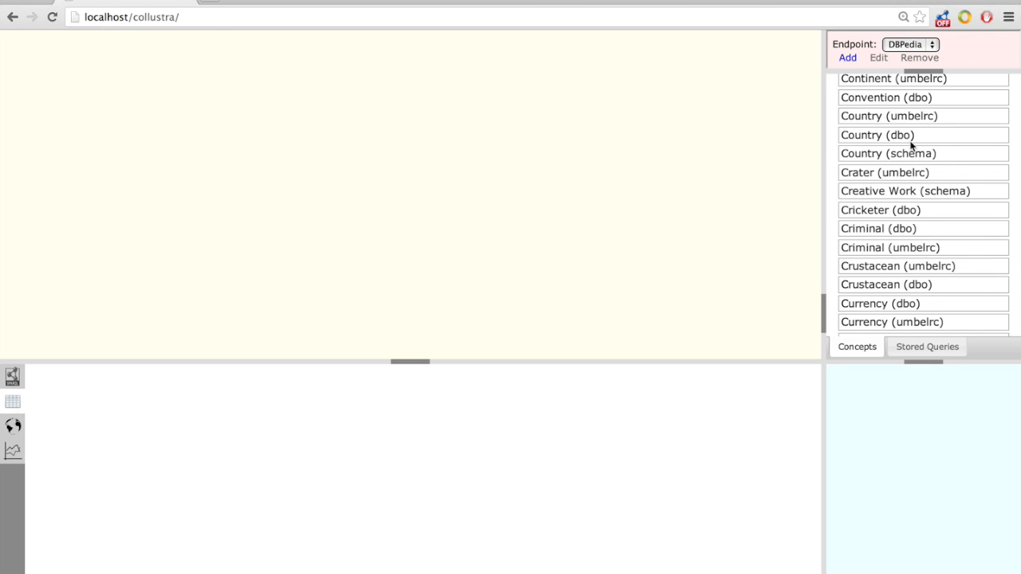
pyautogui.moveTo(904, 135); pyautogui.dragTo(386, 45)
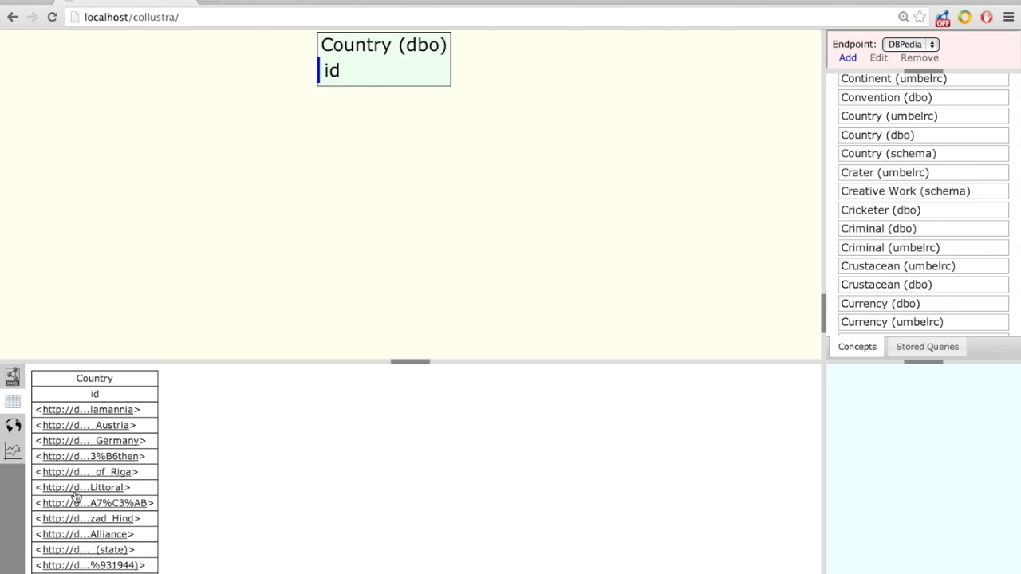
# Step: Add the Label (rdfs) property to the Country (dbo) box through its id
pyautogui.click(338, 73)
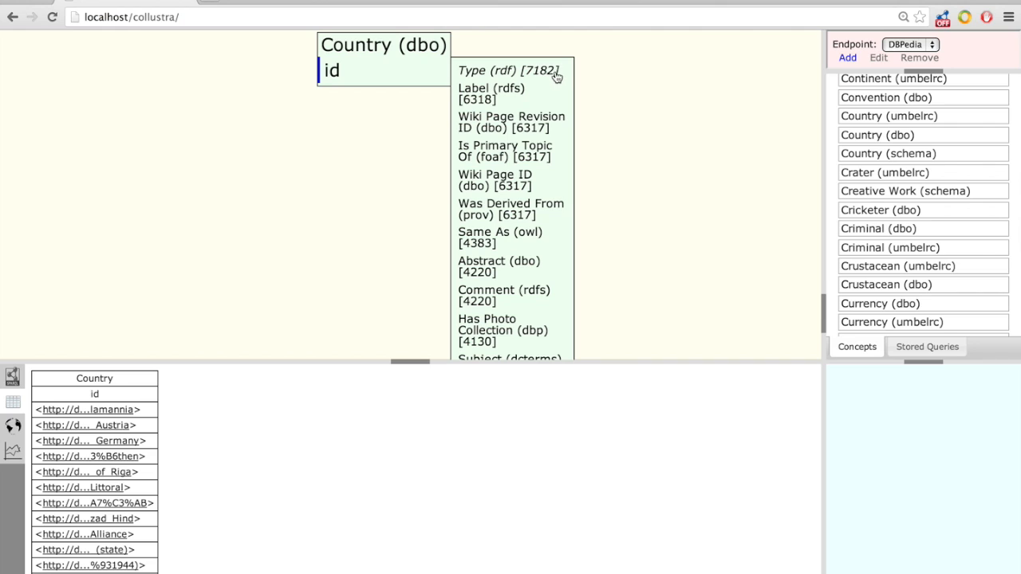
pyautogui.click(515, 98)
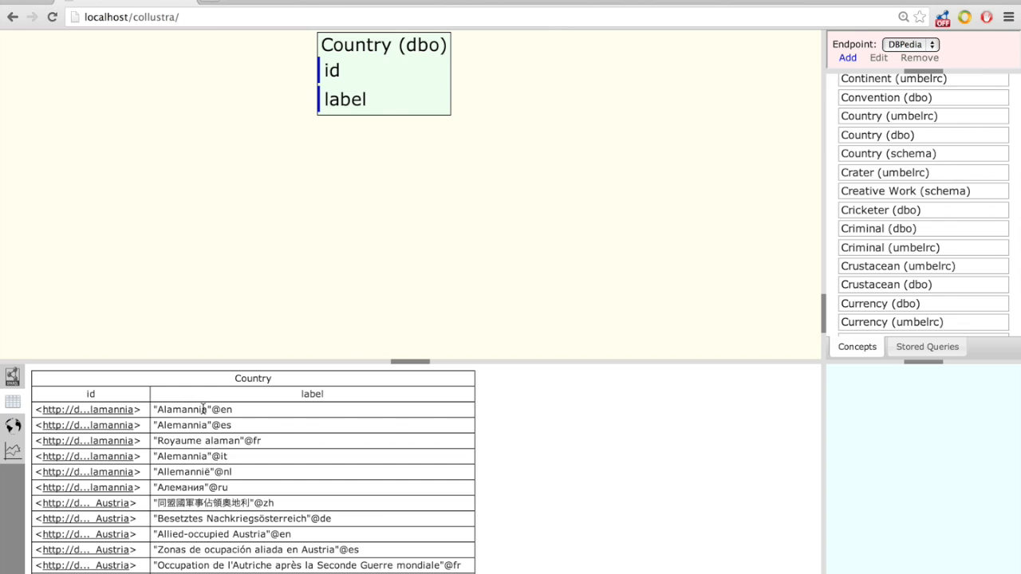
# Step: Add the Capital (dbp) property to the Country (dbo) box through its id
pyautogui.click(344, 73)
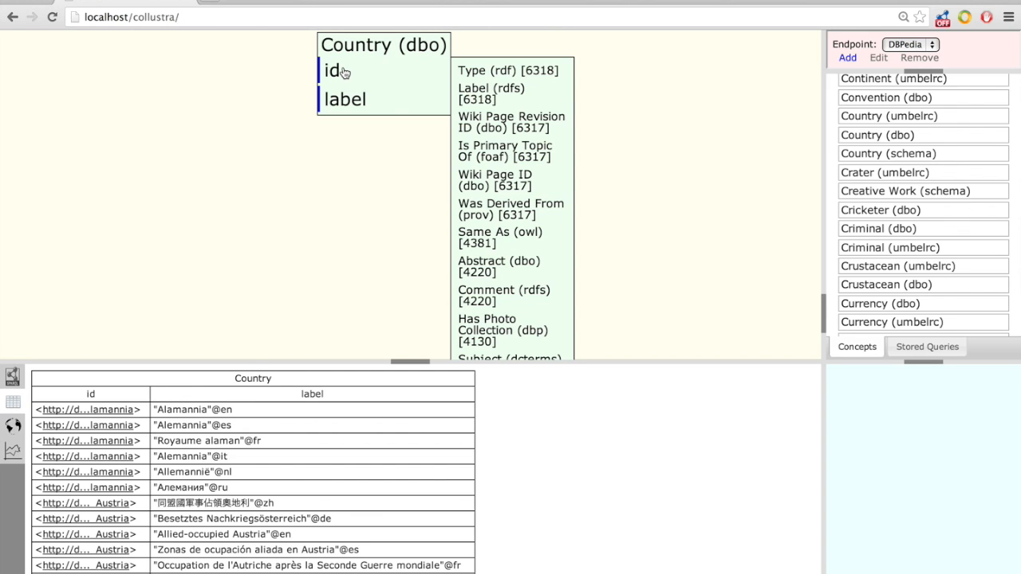
pyautogui.scroll(-5, 486, 205)
pyautogui.scroll(-4, 486, 206)
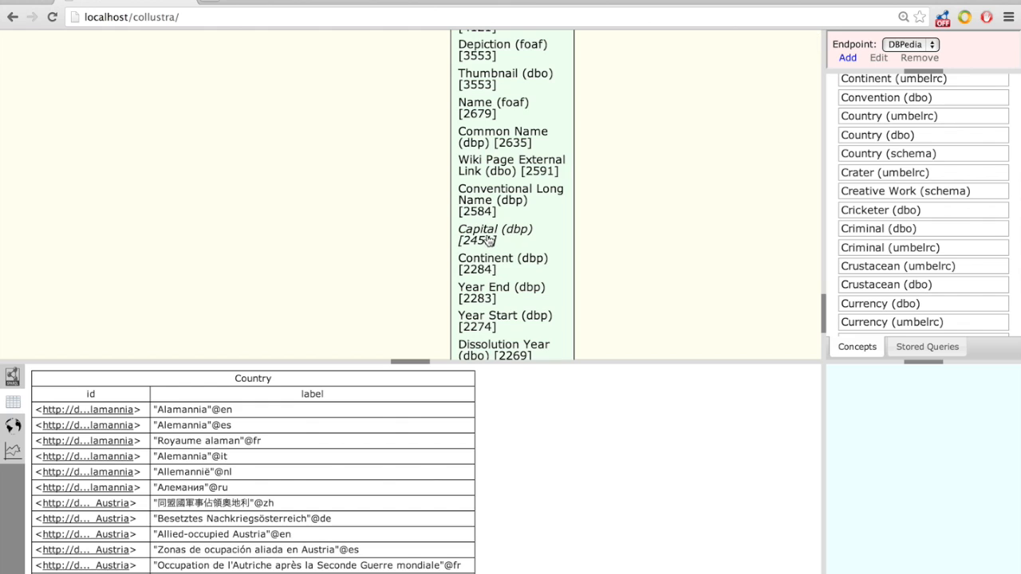
pyautogui.click(488, 240)
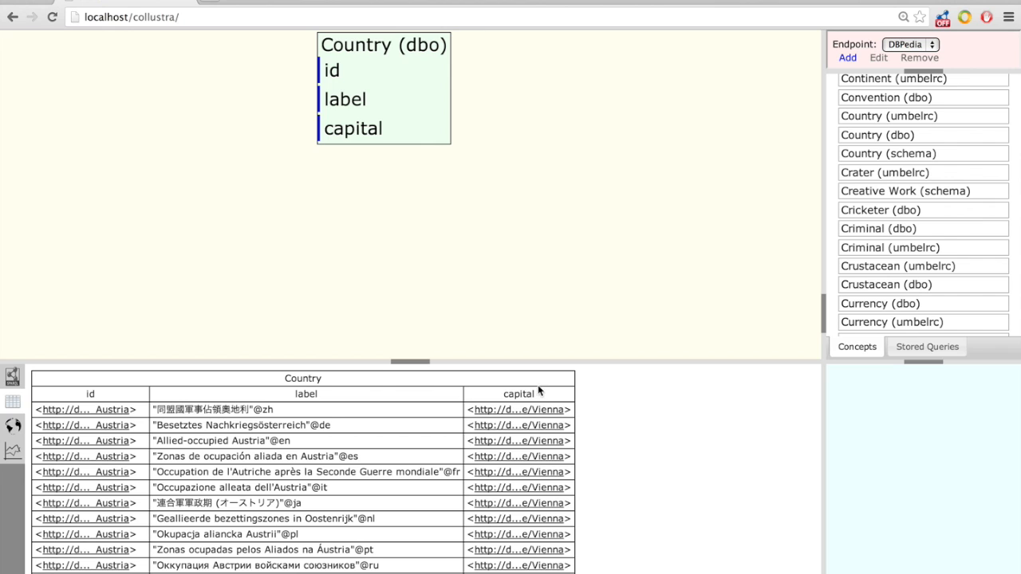
# Step: Place the capital column between id and label in the results table, and check the generated SPARQL before returning to the table
pyautogui.moveTo(545, 393); pyautogui.dragTo(211, 444)
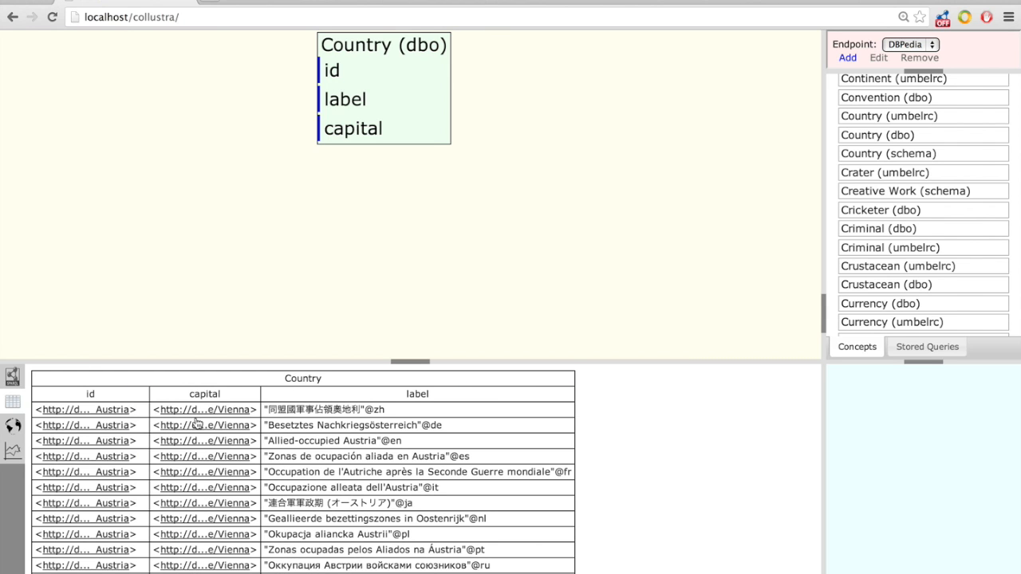
pyautogui.click(12, 380)
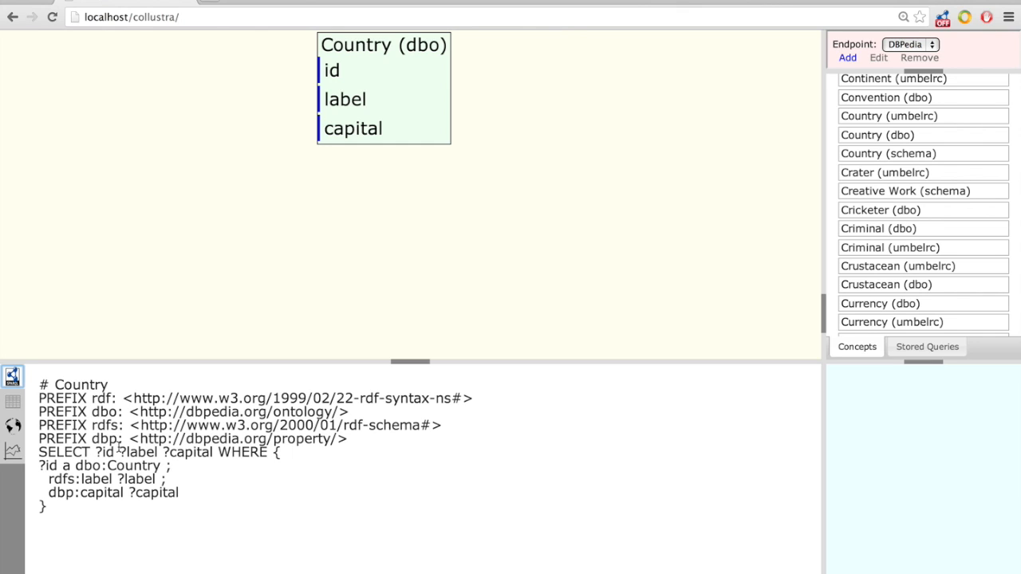
pyautogui.click(12, 401)
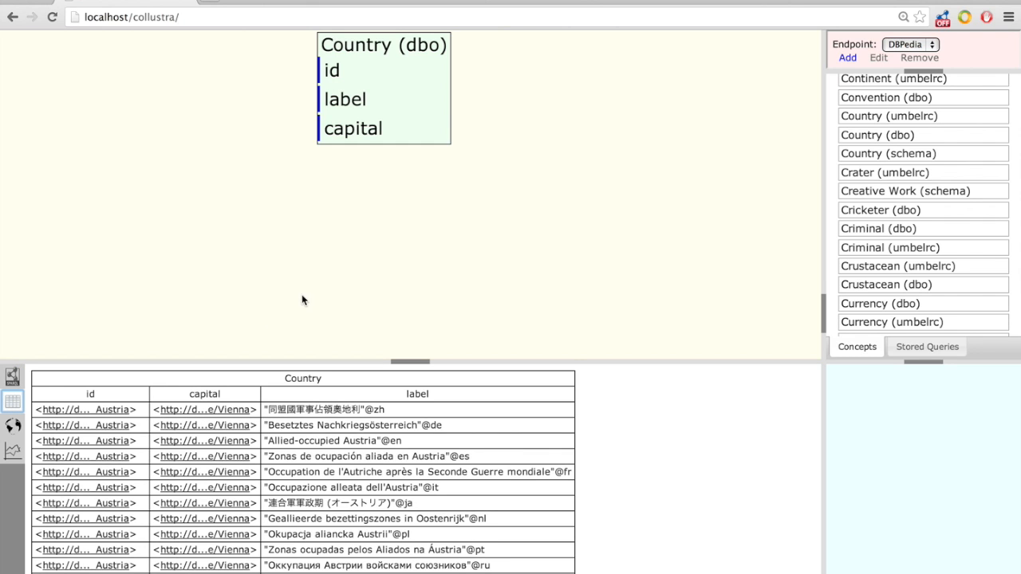
# Step: Add the Label (rdfs) property of the capital to the Country box and place the country's label column directly after id
pyautogui.click(360, 132)
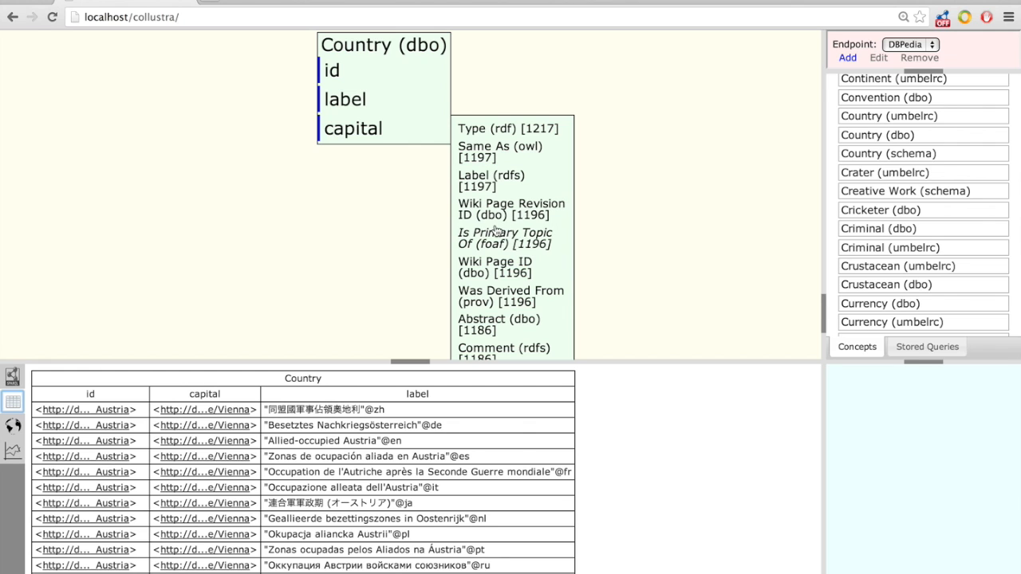
pyautogui.click(493, 186)
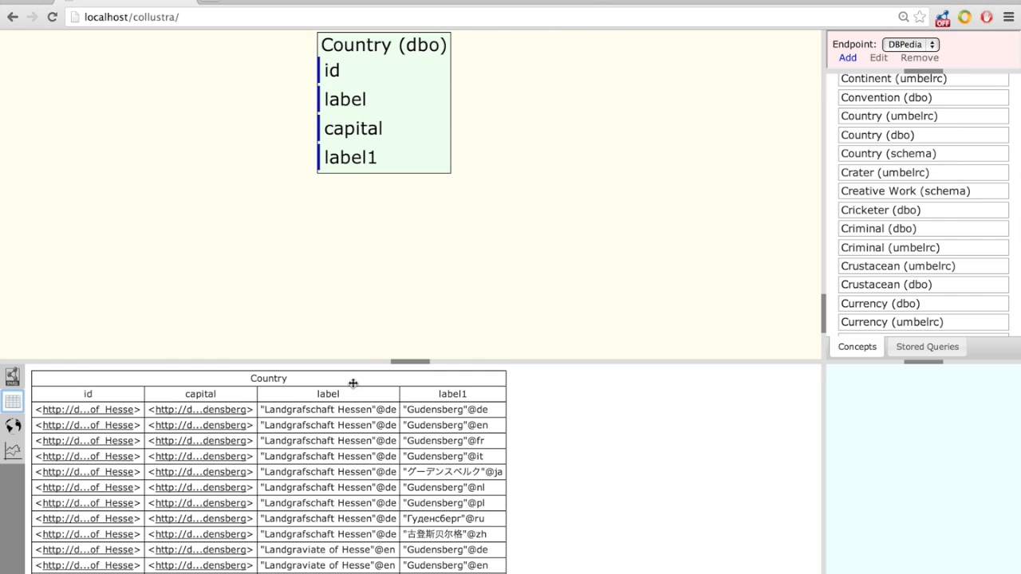
pyautogui.moveTo(359, 394); pyautogui.dragTo(177, 415)
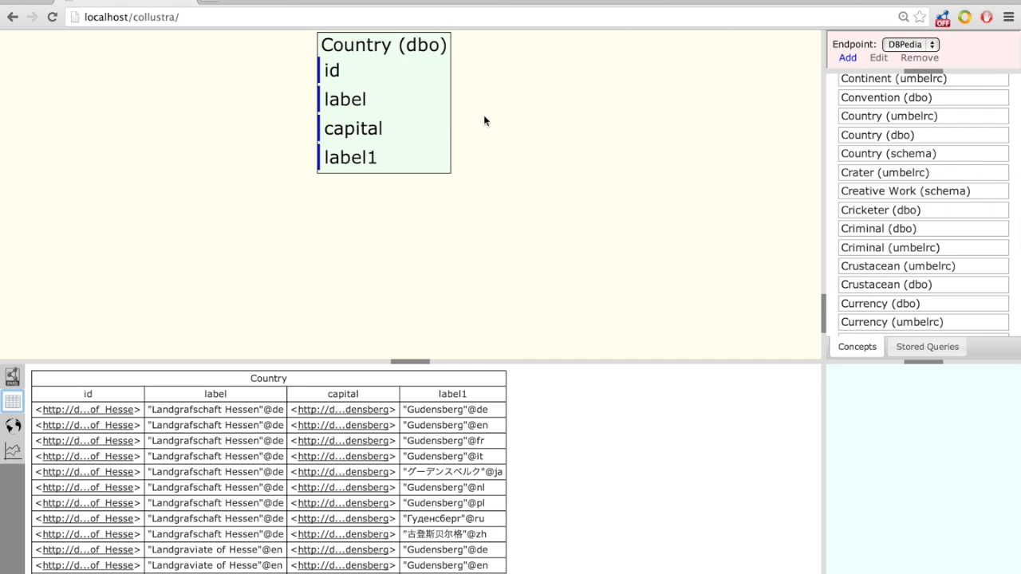
# Step: Place Collustra side by side with the other browser window and show the transparency.270a.info/sparql page there
pyautogui.click(339, 79)
pyautogui.hotkey('ctrl', 'alt', 'Left')
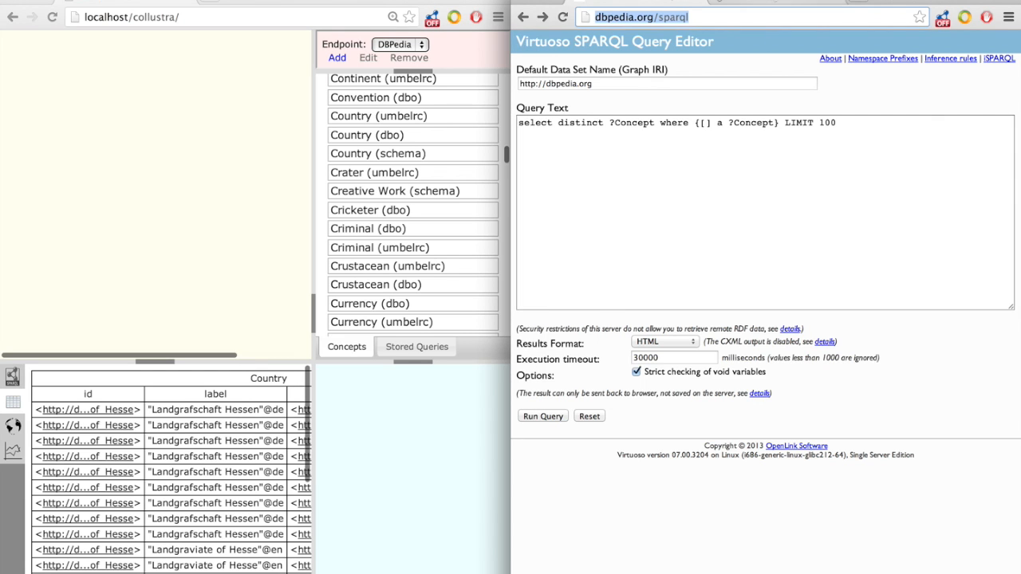
pyautogui.click(772, 2)
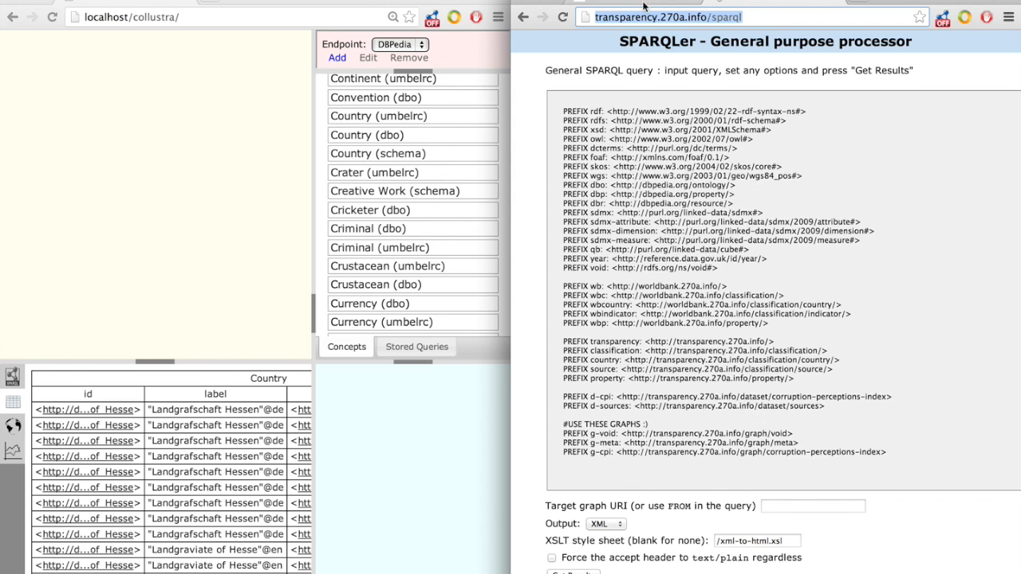
pyautogui.moveTo(542, 24); pyautogui.dragTo(472, 55)
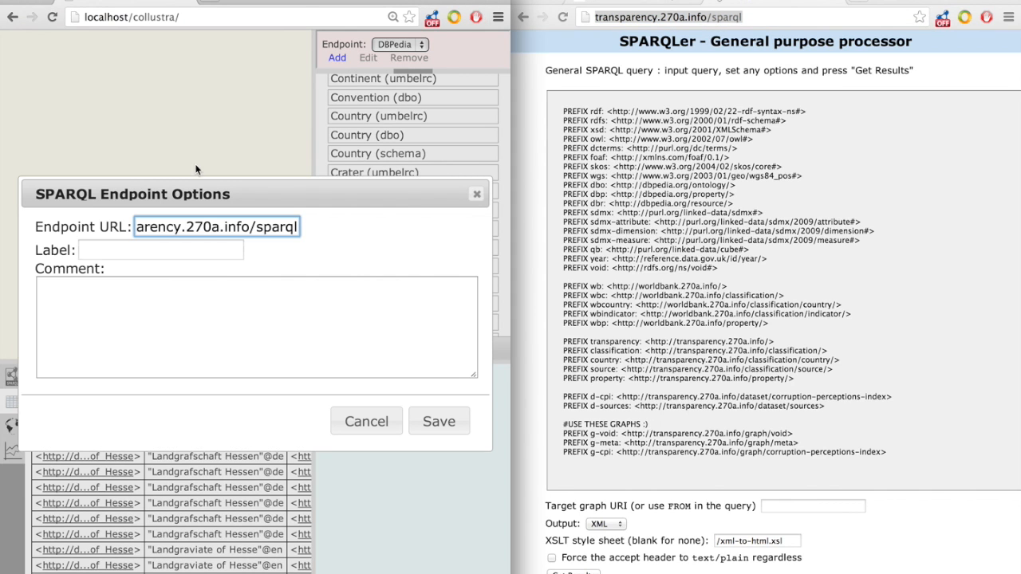
pyautogui.click(172, 249)
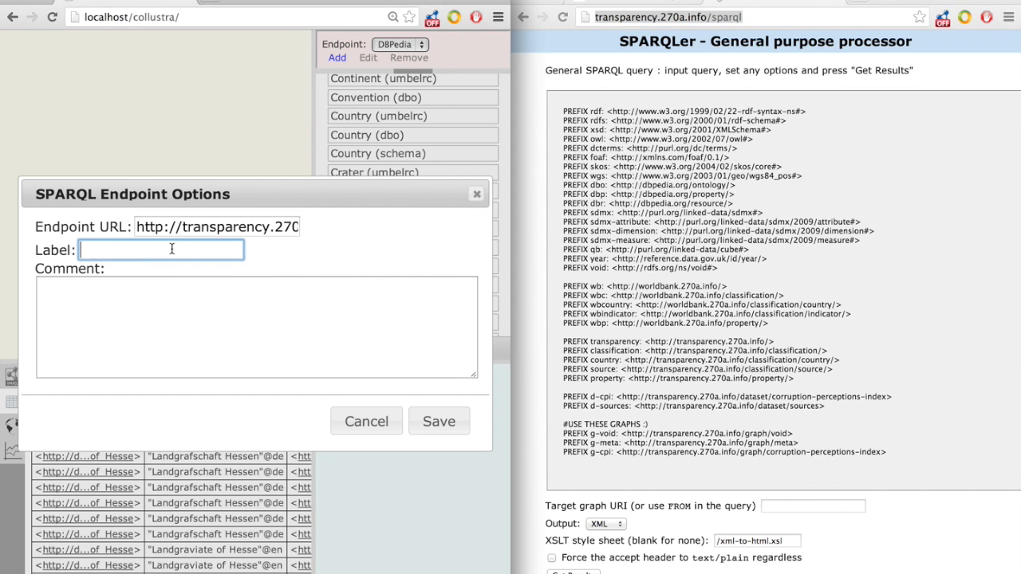
pyautogui.write('tran')
pyautogui.write('rency')
pyautogui.click(438, 423)
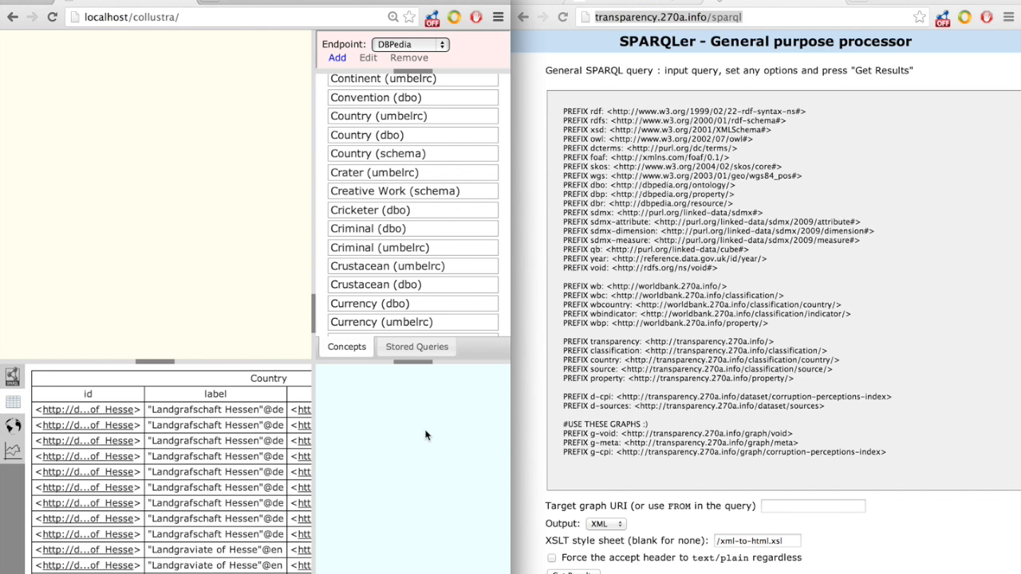
# Step: Show Collustra at full width and switch the active endpoint to transparency
pyautogui.press('ctrl+super+f')
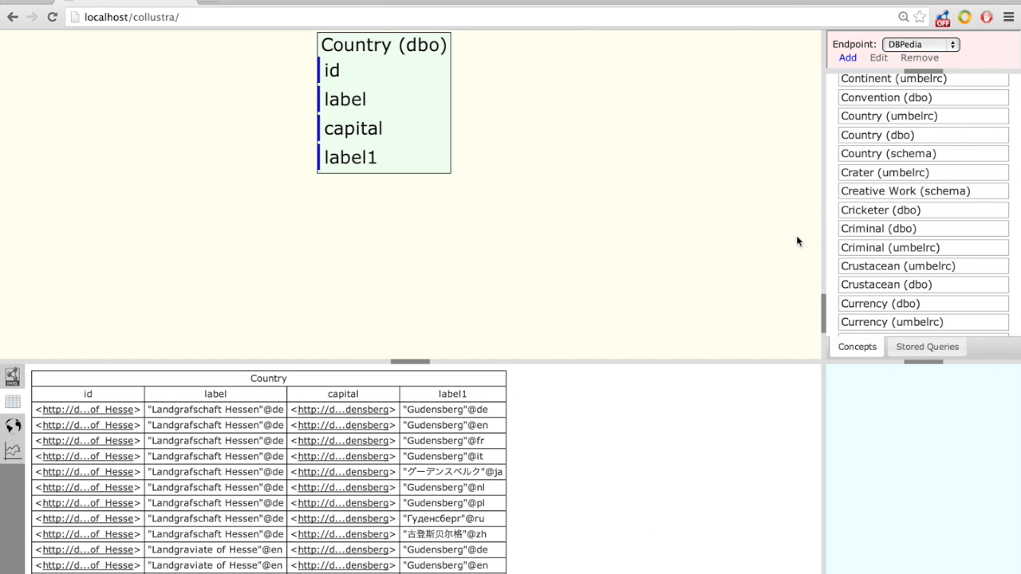
pyautogui.click(951, 48)
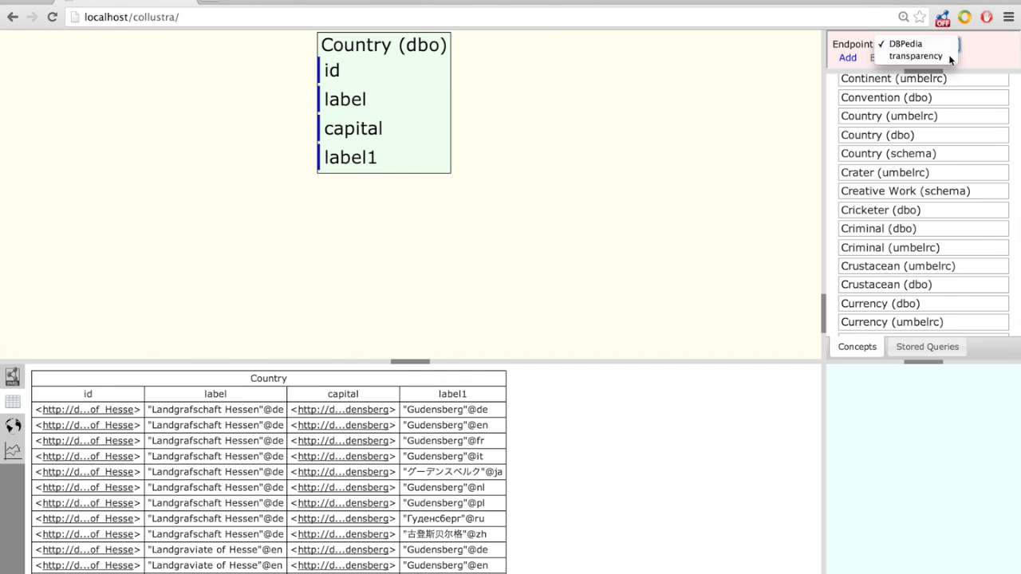
pyautogui.click(950, 55)
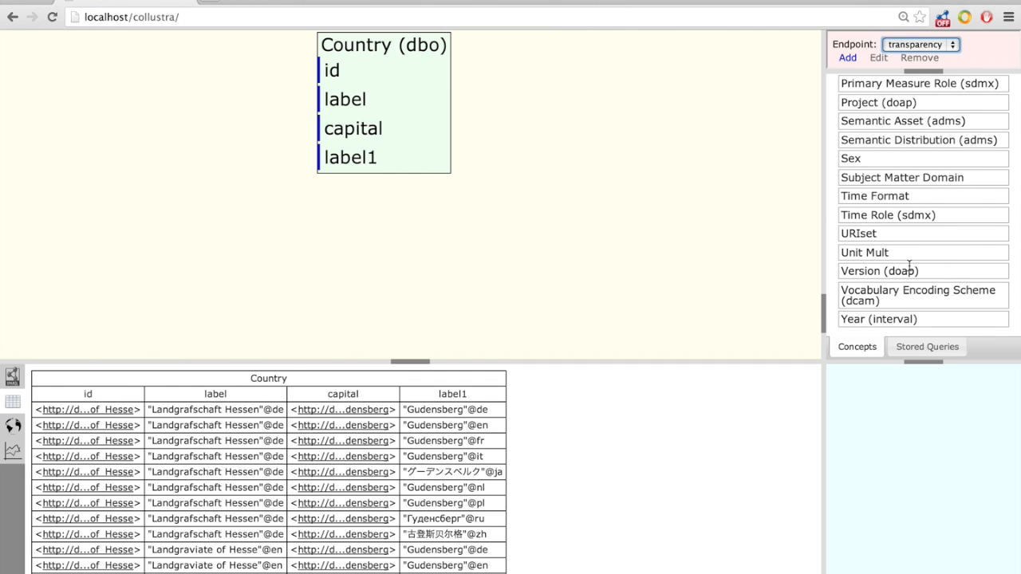
# Step: Place the Observation (qb) concept on the query canvas beside the Country (dbo) box
pyautogui.scroll(-1, 910, 266)
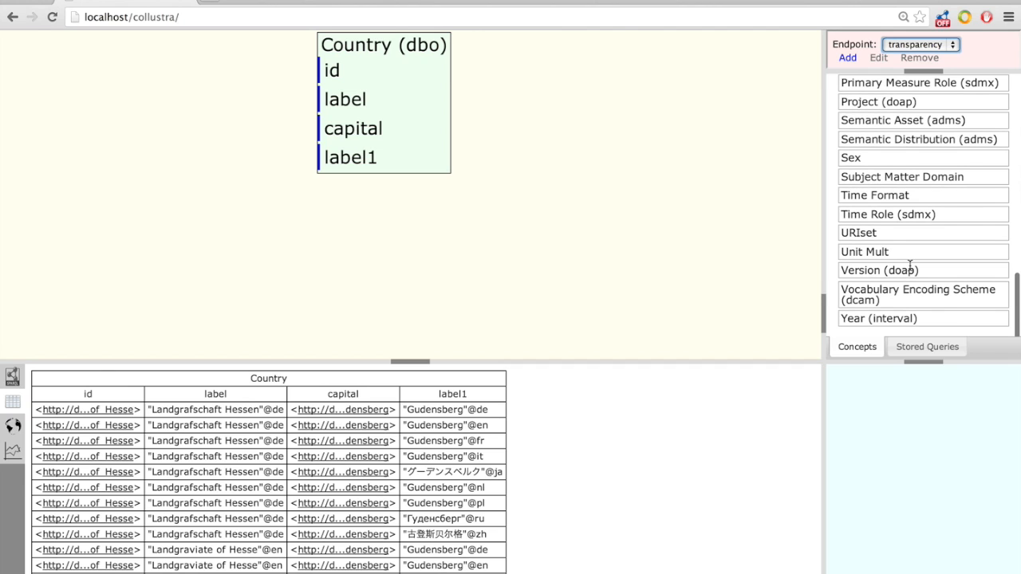
pyautogui.scroll(3, 909, 266)
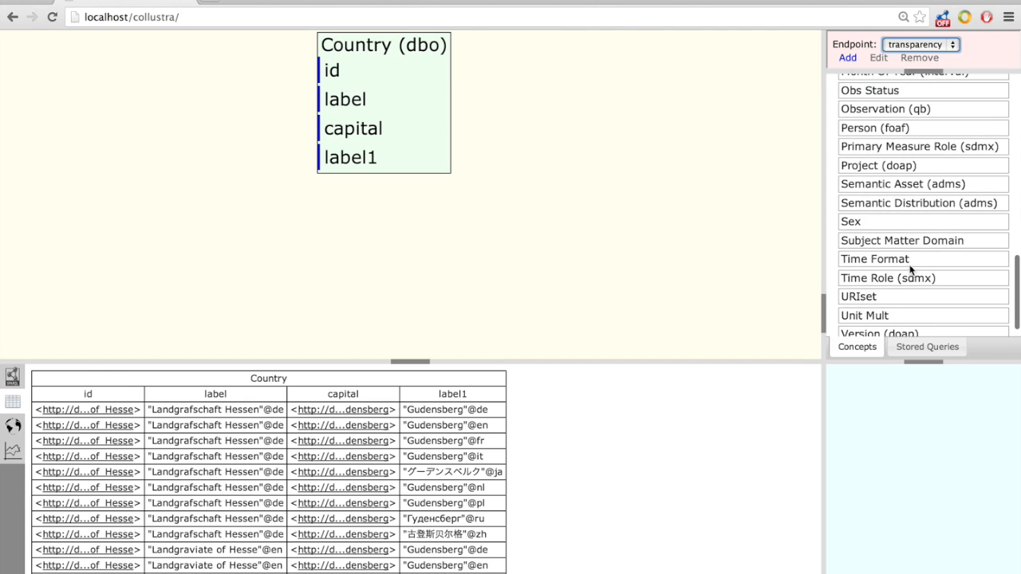
pyautogui.moveTo(868, 136); pyautogui.dragTo(490, 46)
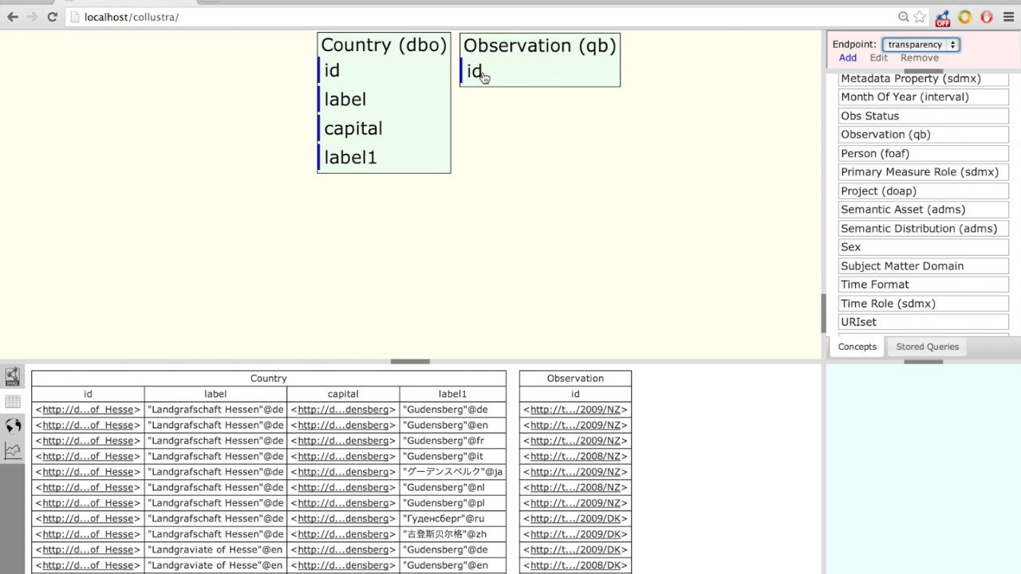
# Step: Add Ref Area (sdmxdim) and Score to the Observation (qb) box through its id, and Same As (owl) through ref_area
pyautogui.click(483, 74)
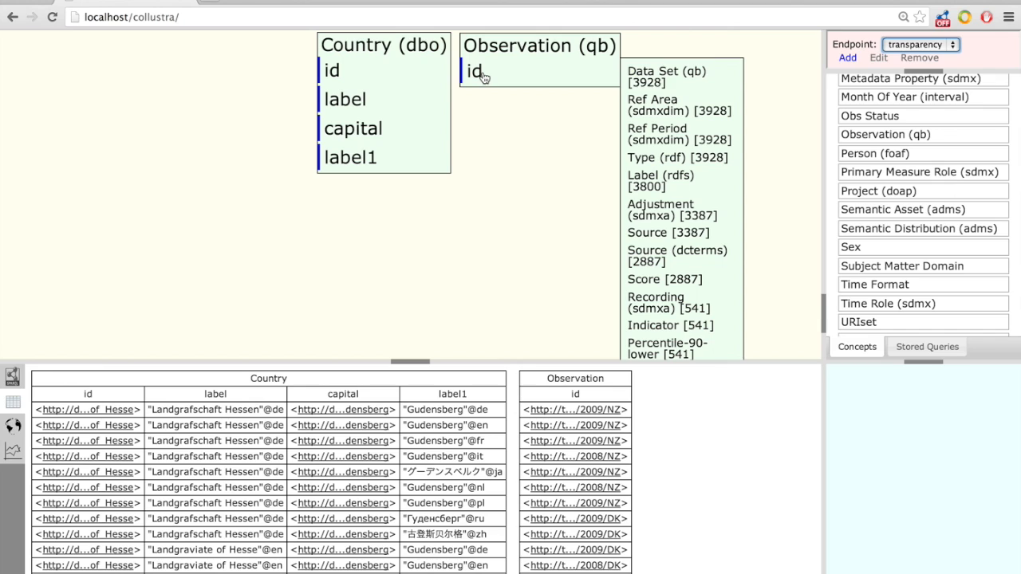
pyautogui.click(673, 102)
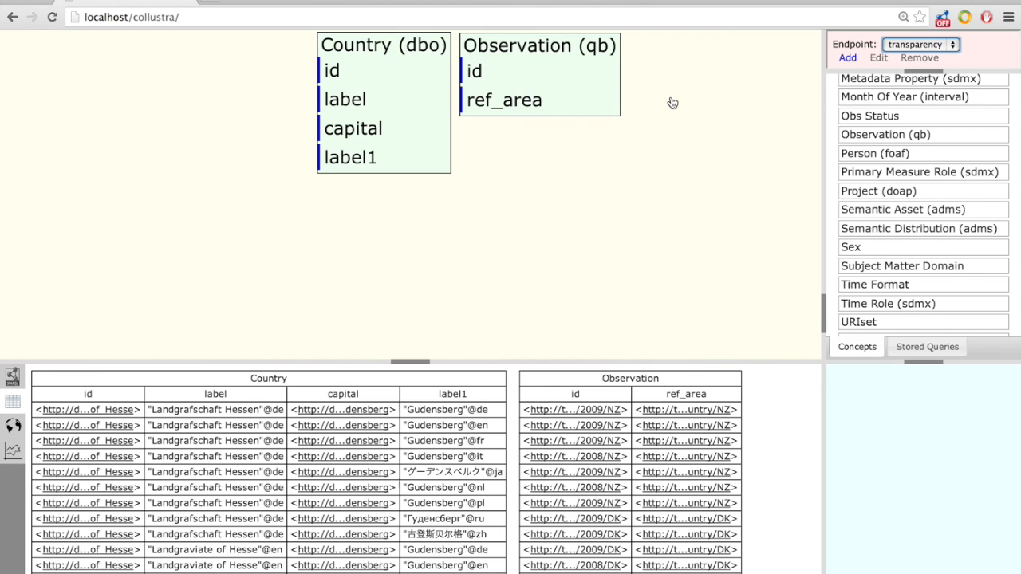
pyautogui.click(536, 107)
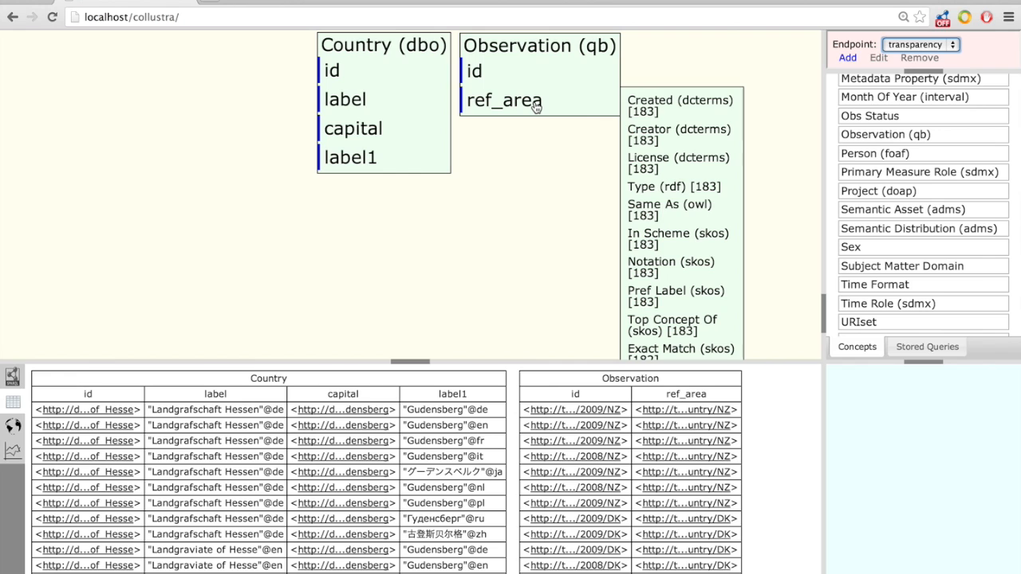
pyautogui.click(661, 217)
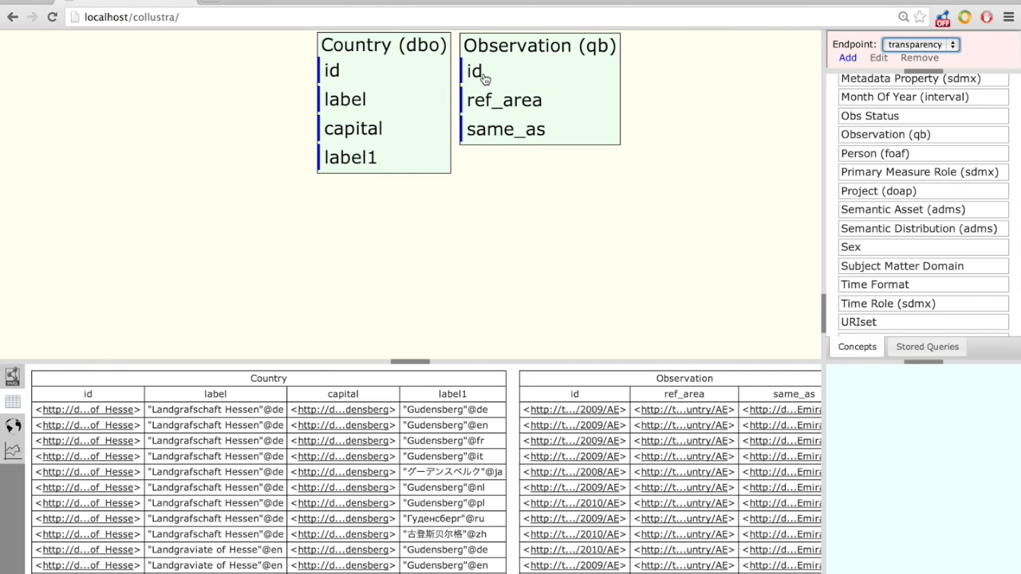
pyautogui.moveTo(559, 76)
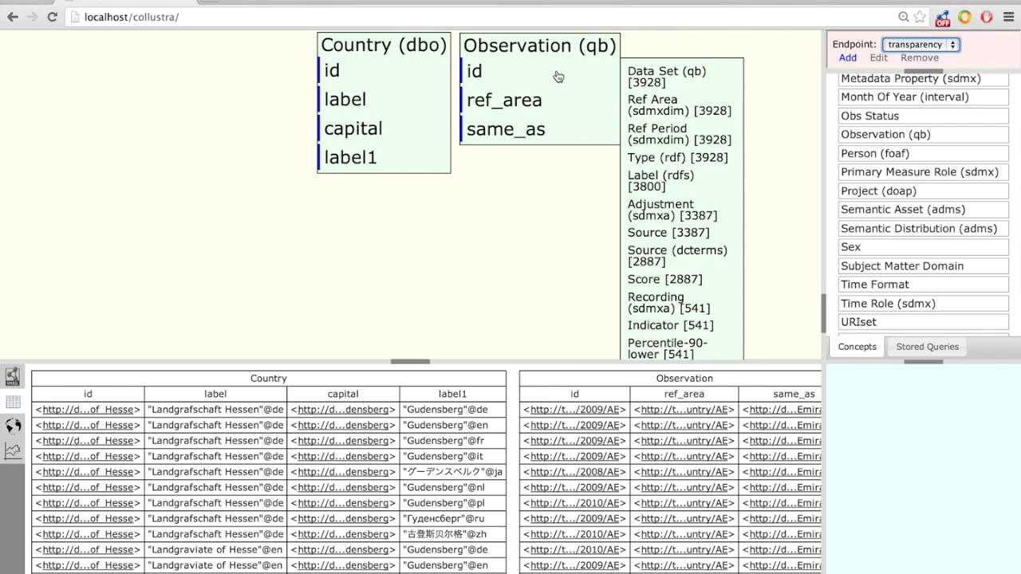
pyautogui.click(664, 279)
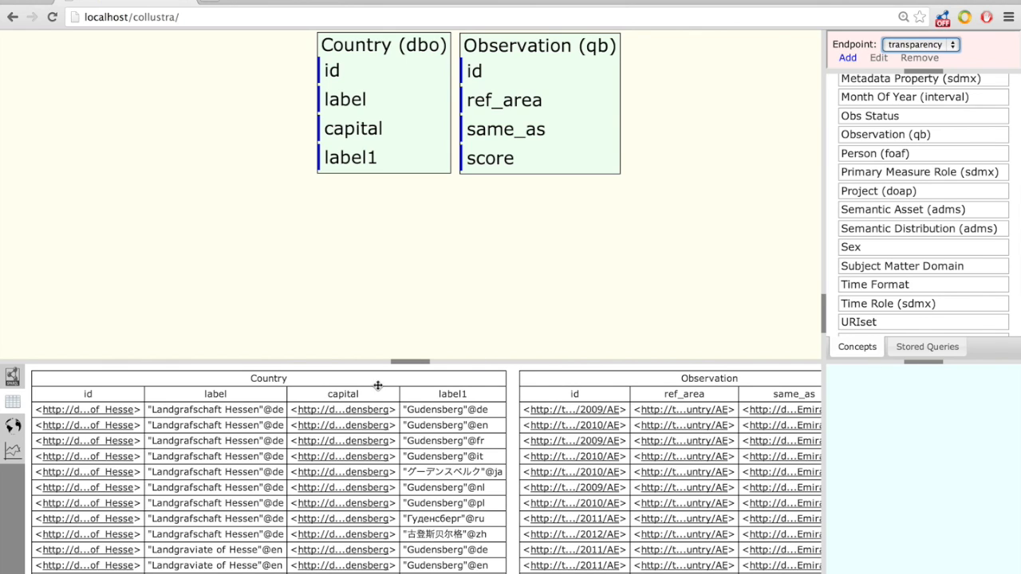
# Step: Join Country with Observation by matching the country id to same_as, and view the generated SPARQL in an enlarged results area
pyautogui.moveTo(121, 395); pyautogui.dragTo(802, 486)
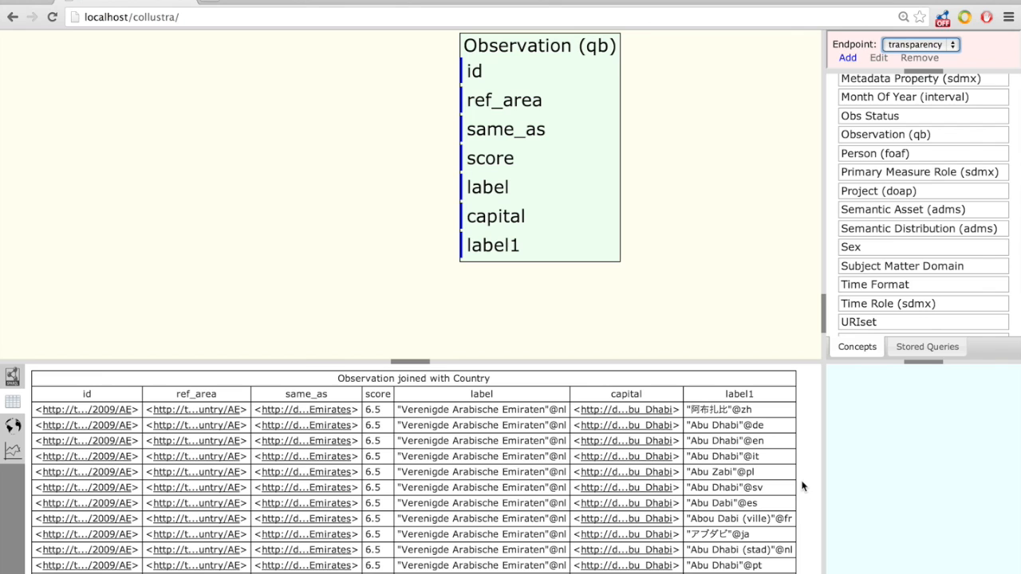
pyautogui.click(14, 380)
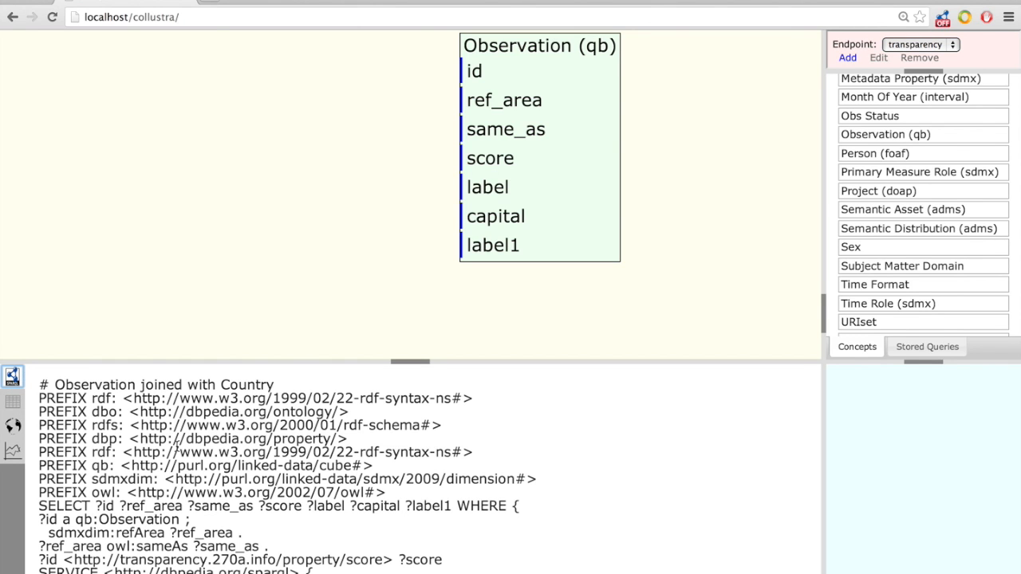
pyautogui.moveTo(408, 365); pyautogui.dragTo(410, 263)
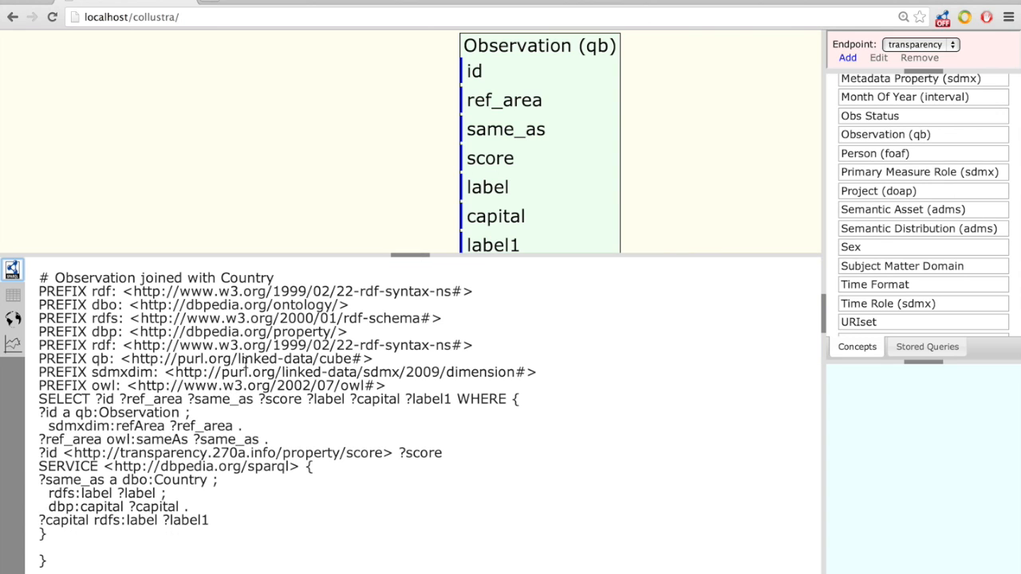